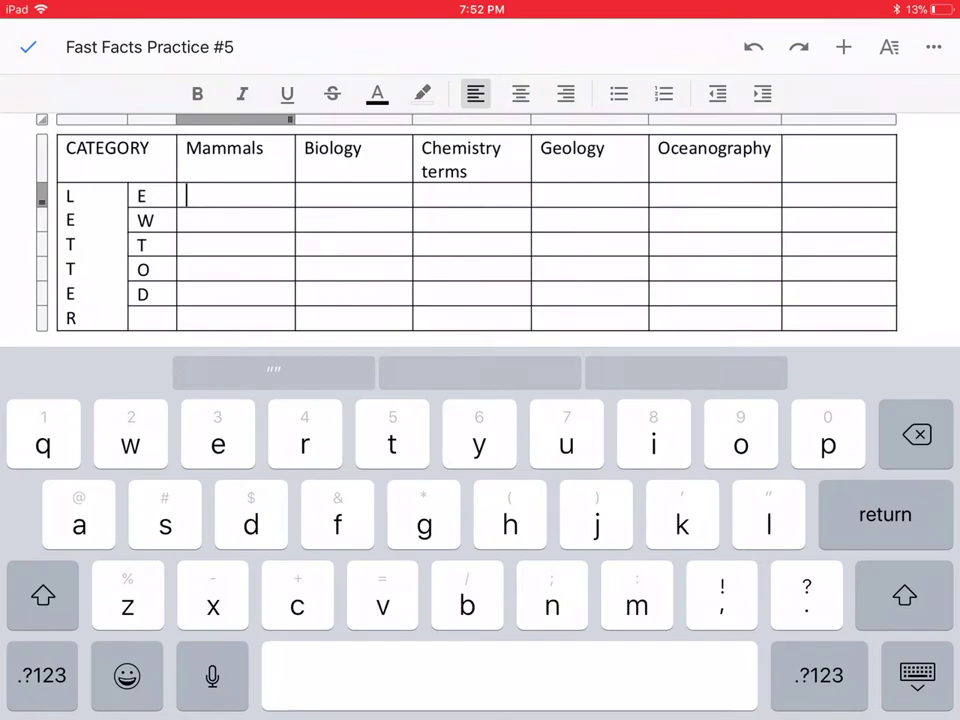
Type Elephant, Wolf, Tapir, Orca and Dog into the Mammals cells of rows E, W, T, O and D
text(Elep)
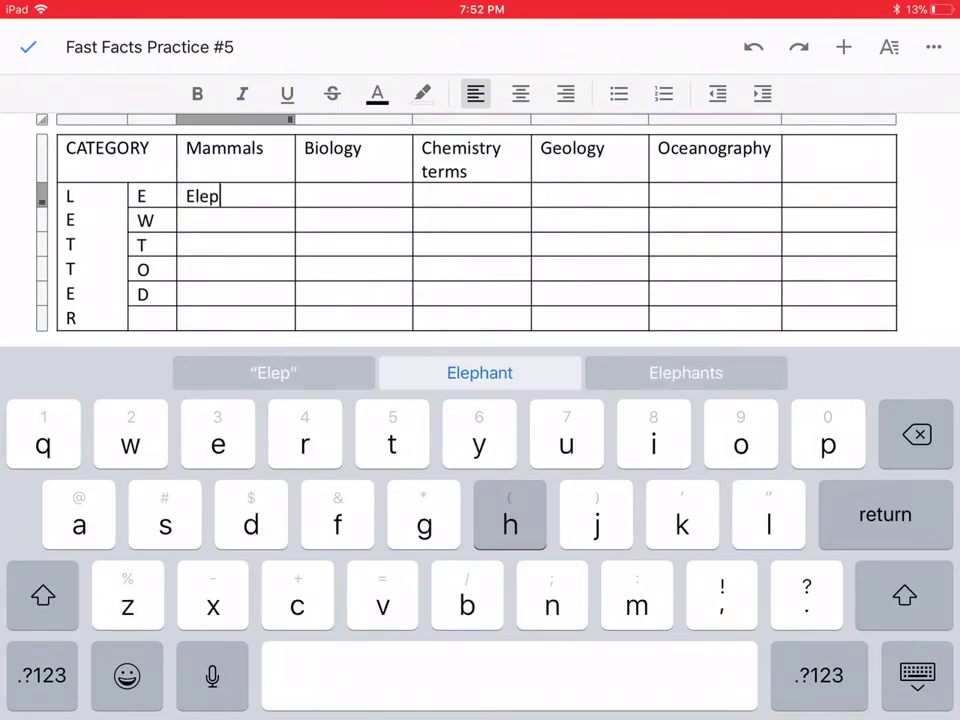
text(hant)
click(230, 220)
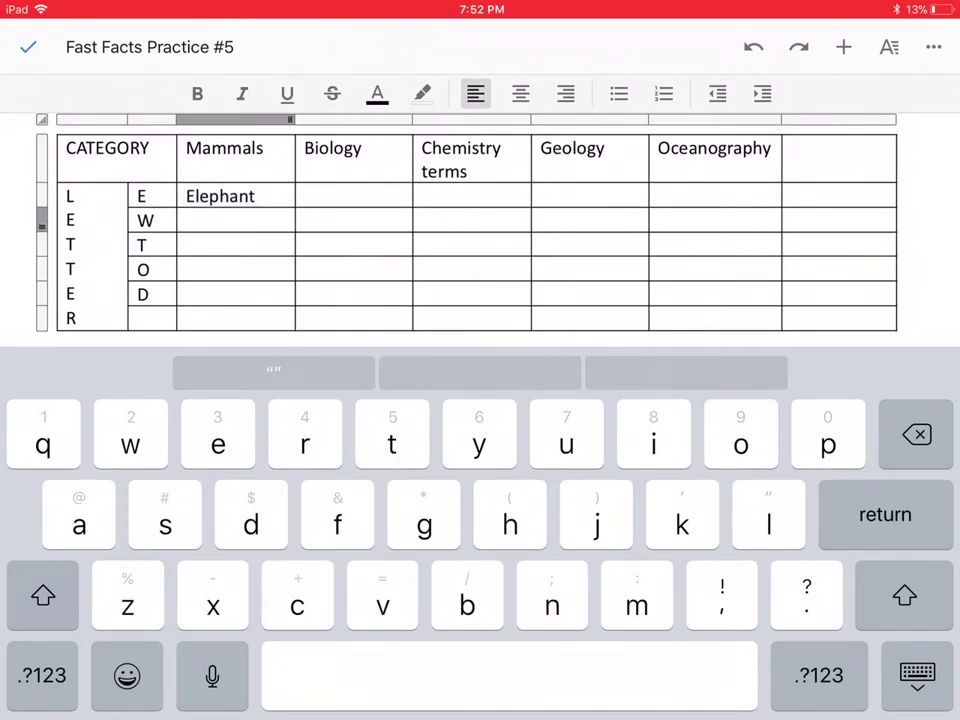
text(Wolf)
click(230, 245)
text(Tapir)
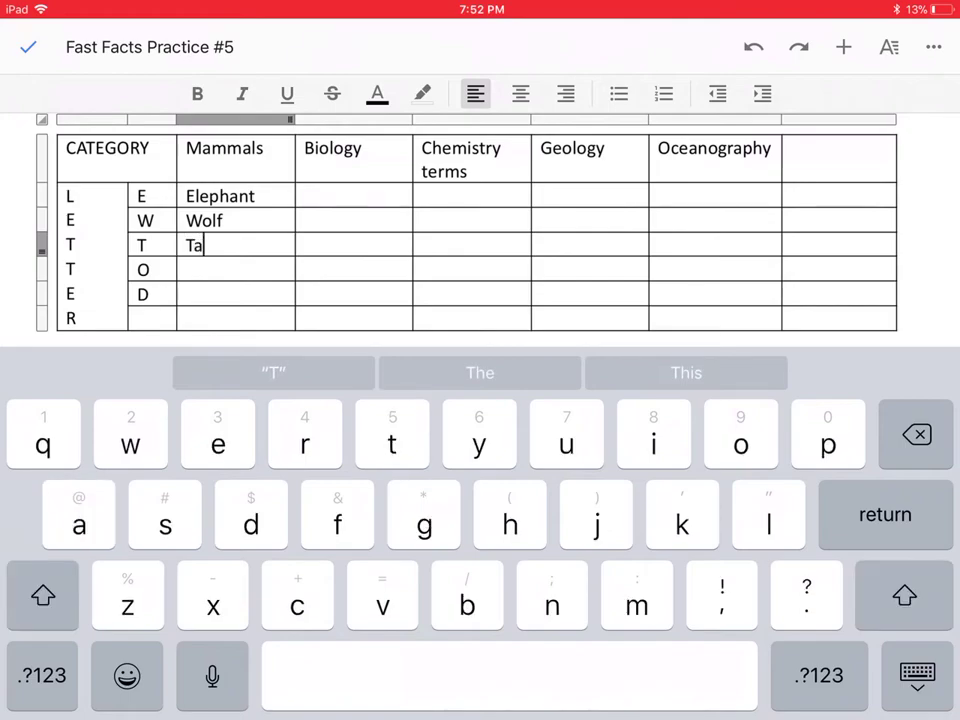
click(230, 269)
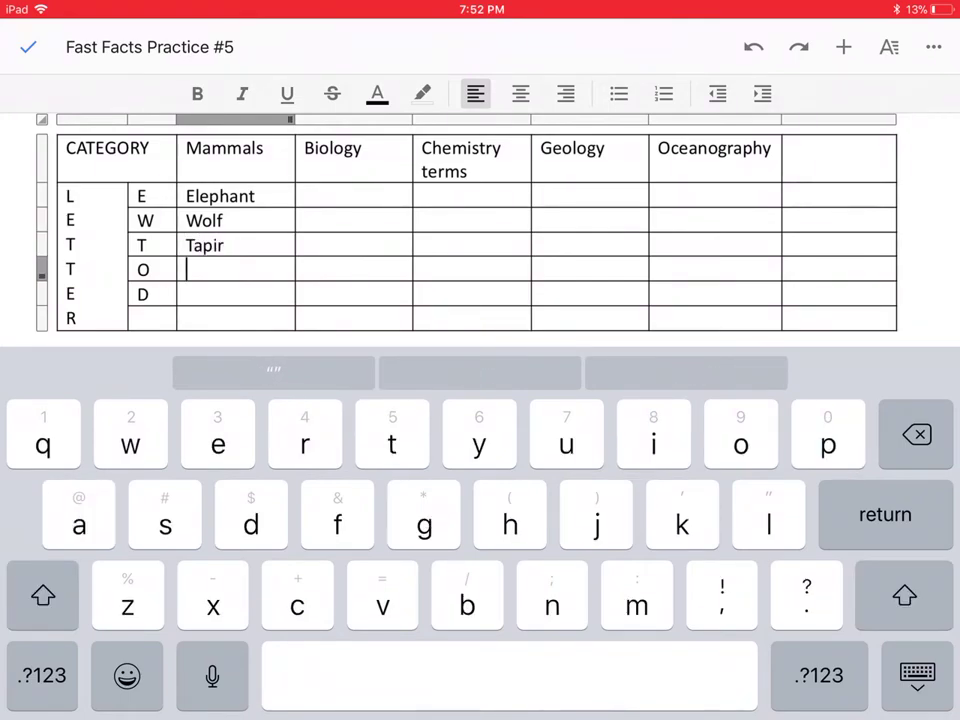
text(Orca)
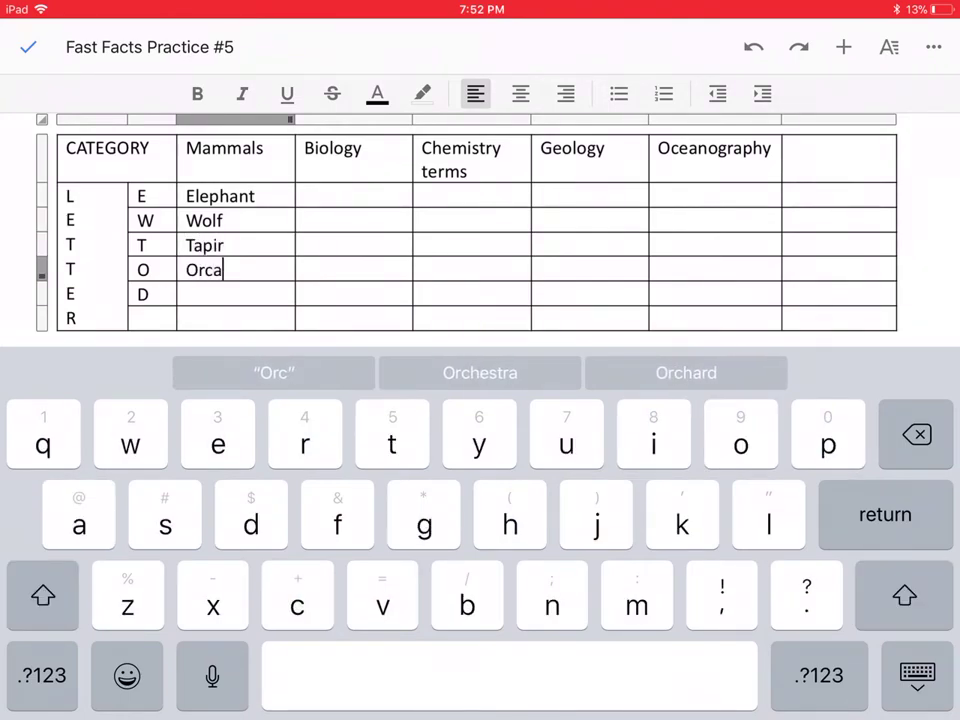
click(230, 294)
text(Dog)
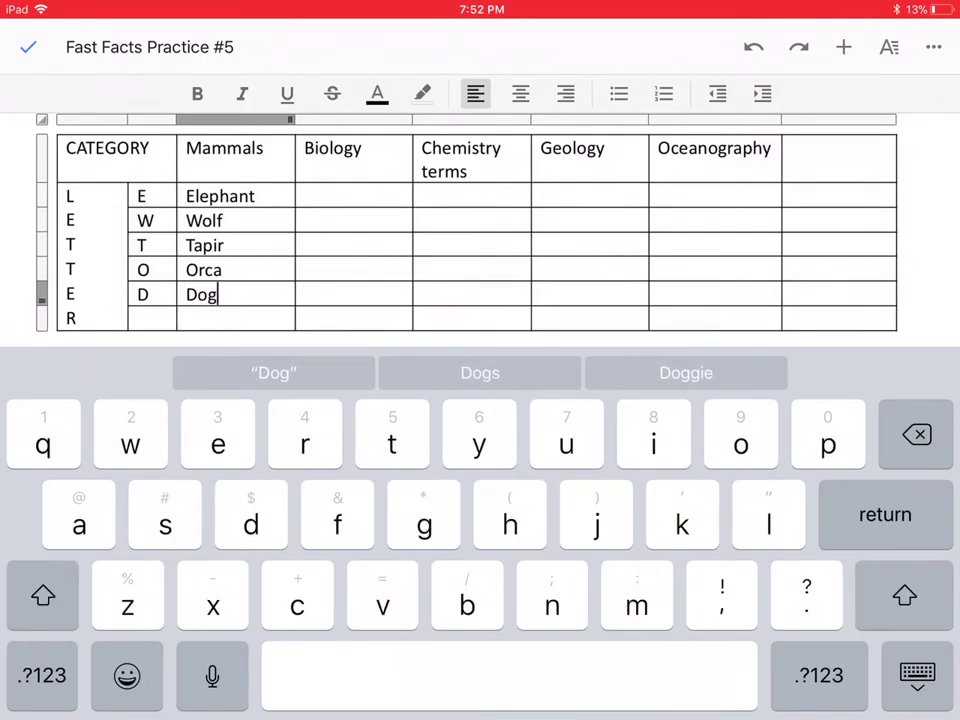
click(350, 196)
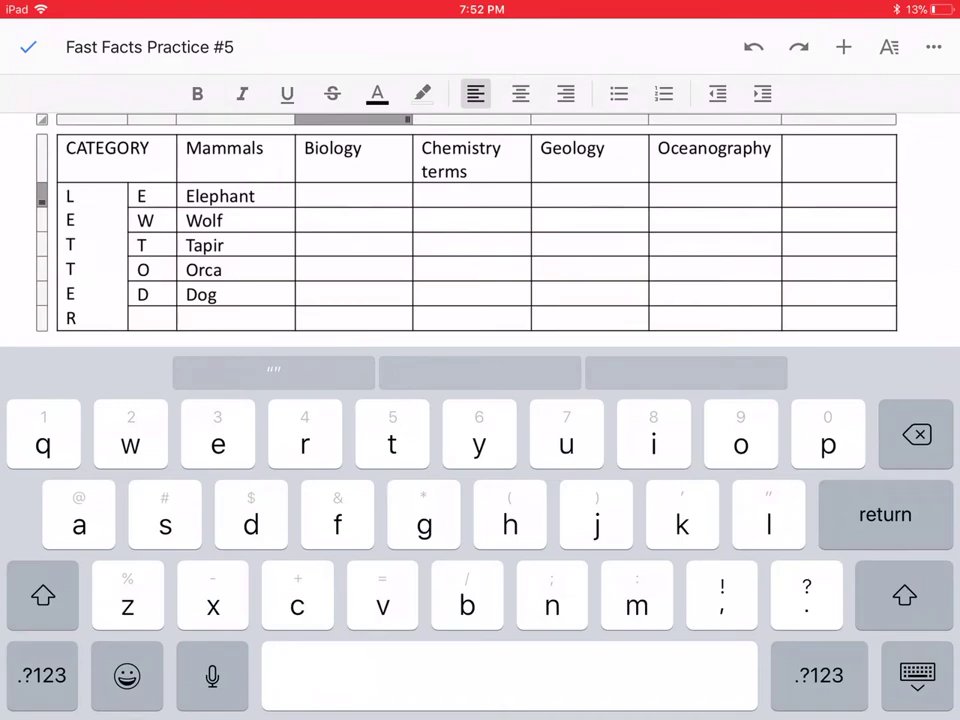
Enter Enzyme for E and White blood cell for W in the Biology column
text(En)
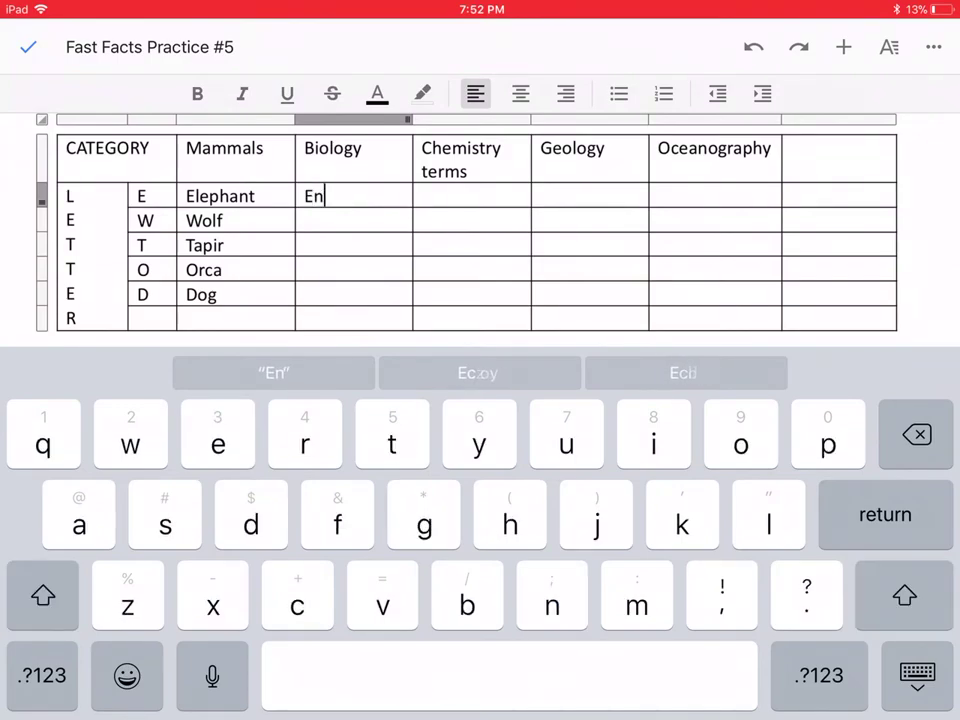
text(zyme)
click(350, 220)
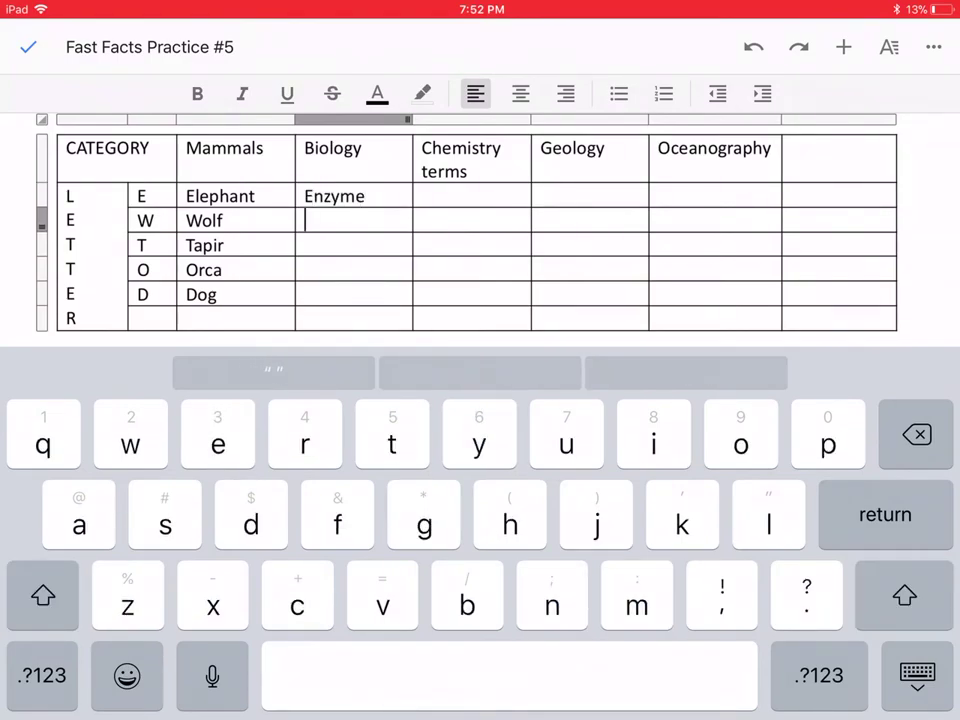
text(White )
text(bl)
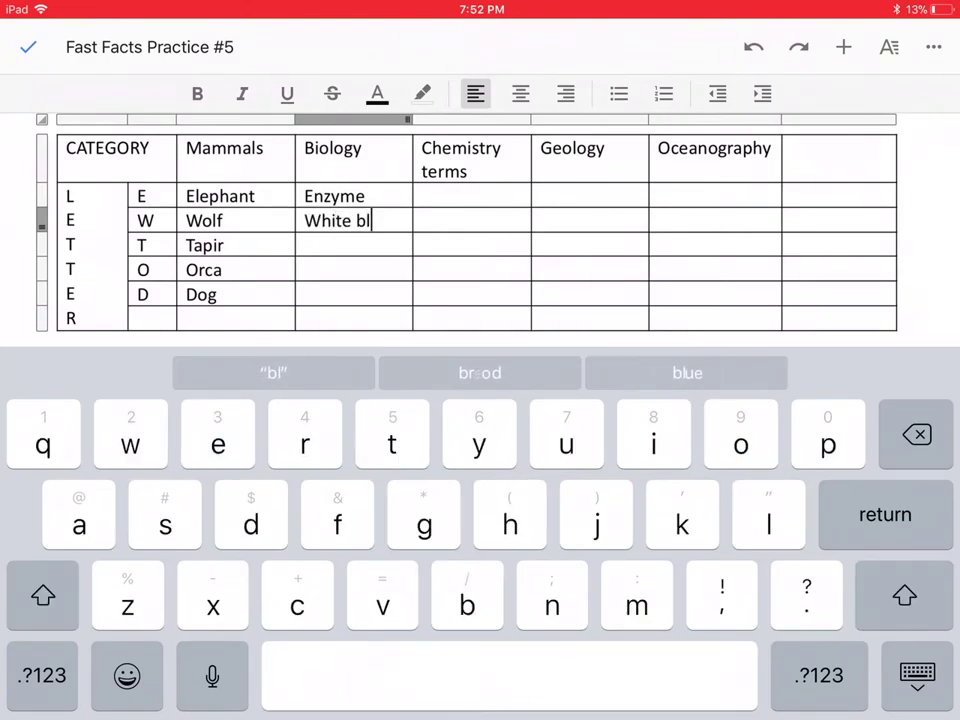
text(ood cell)
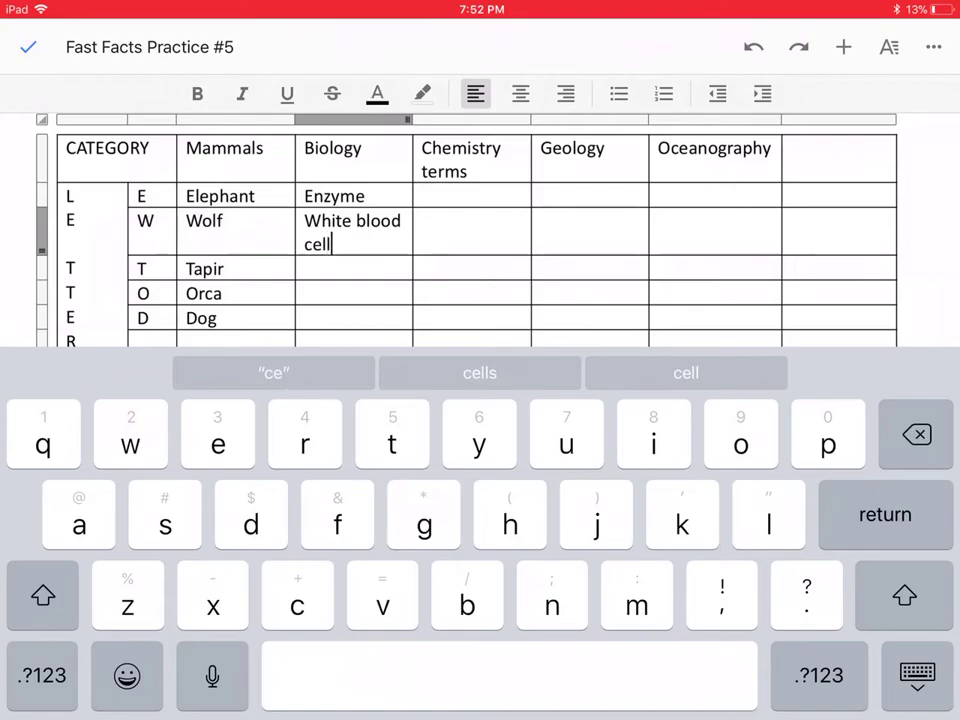
Enter 'T - Cell' in the T row's Biology cell, using the symbols keyboard for the hyphen
click(350, 268)
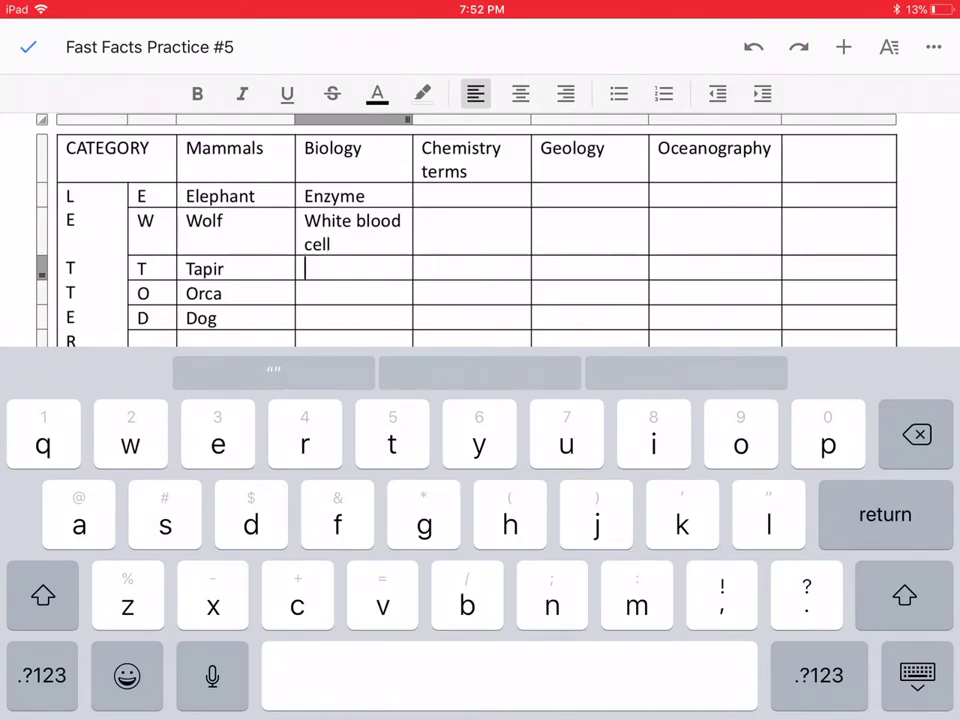
text(T)
click(43, 675)
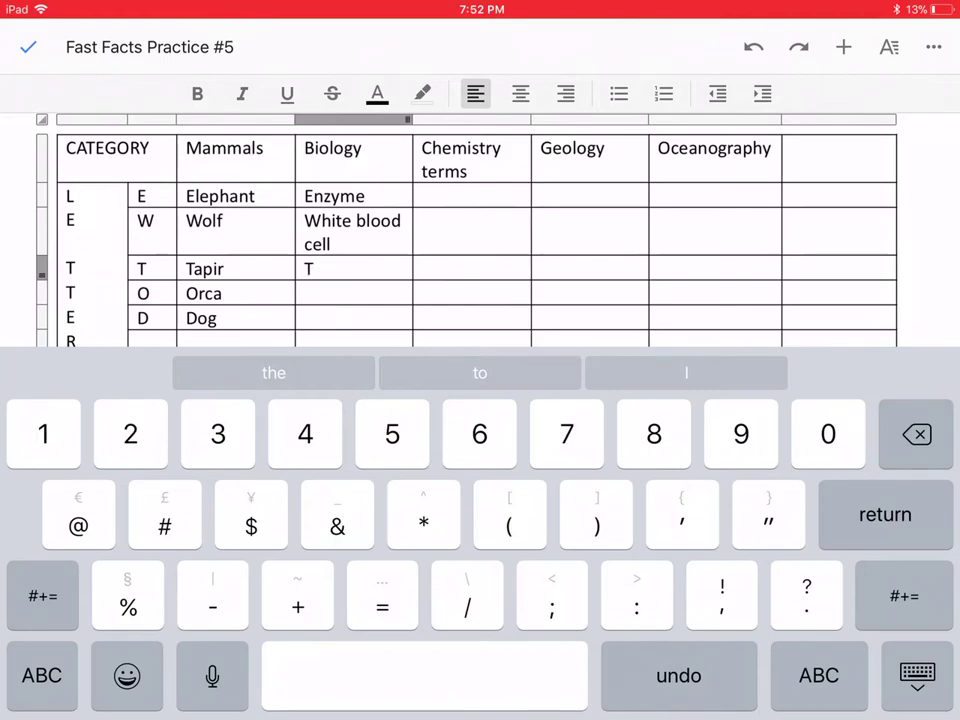
click(43, 595)
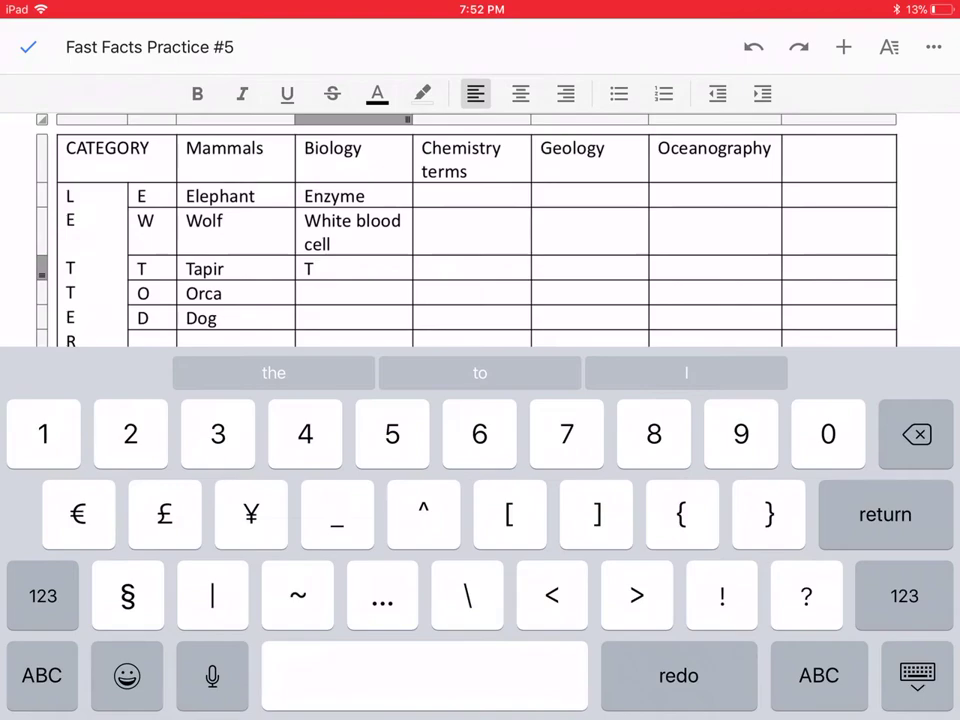
click(43, 595)
text(-)
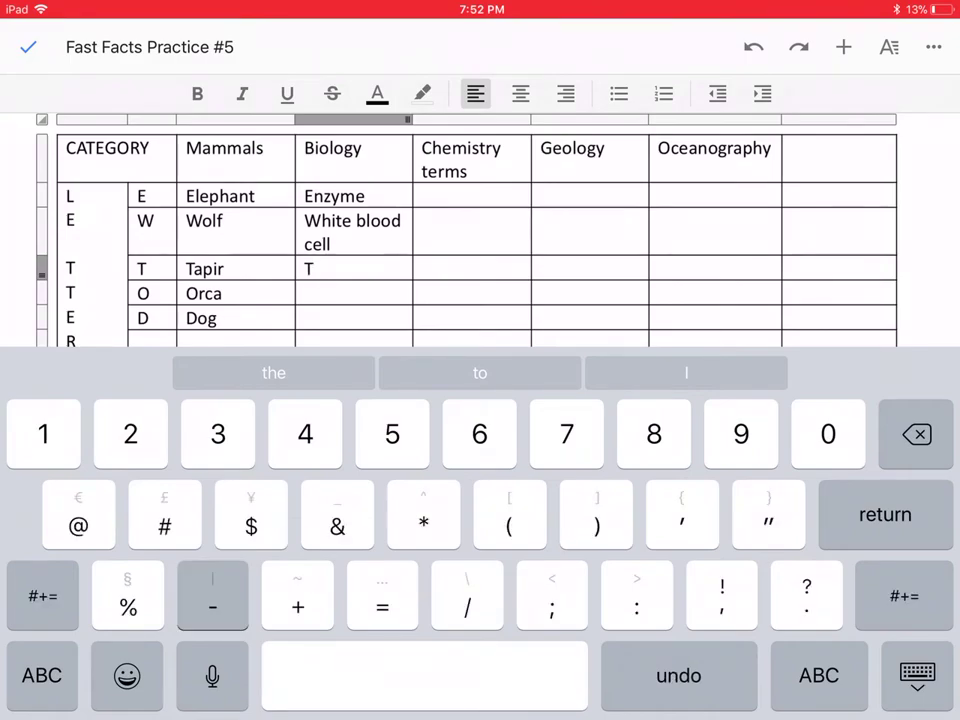
text( Cell)
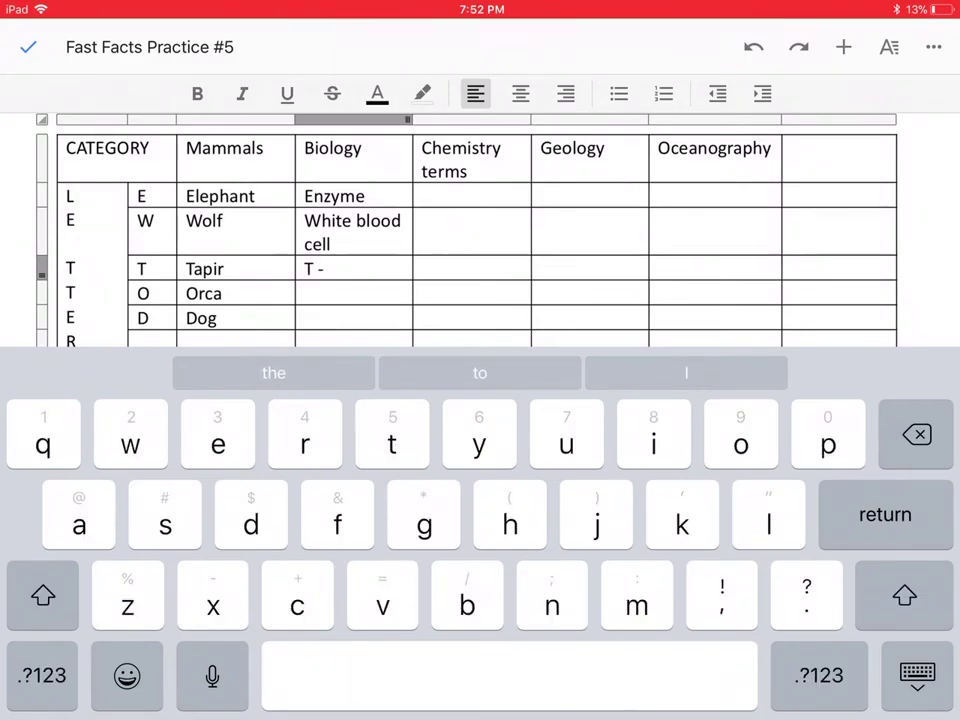
Enter Osmosis for O and DNA for D in the Biology column
click(320, 293)
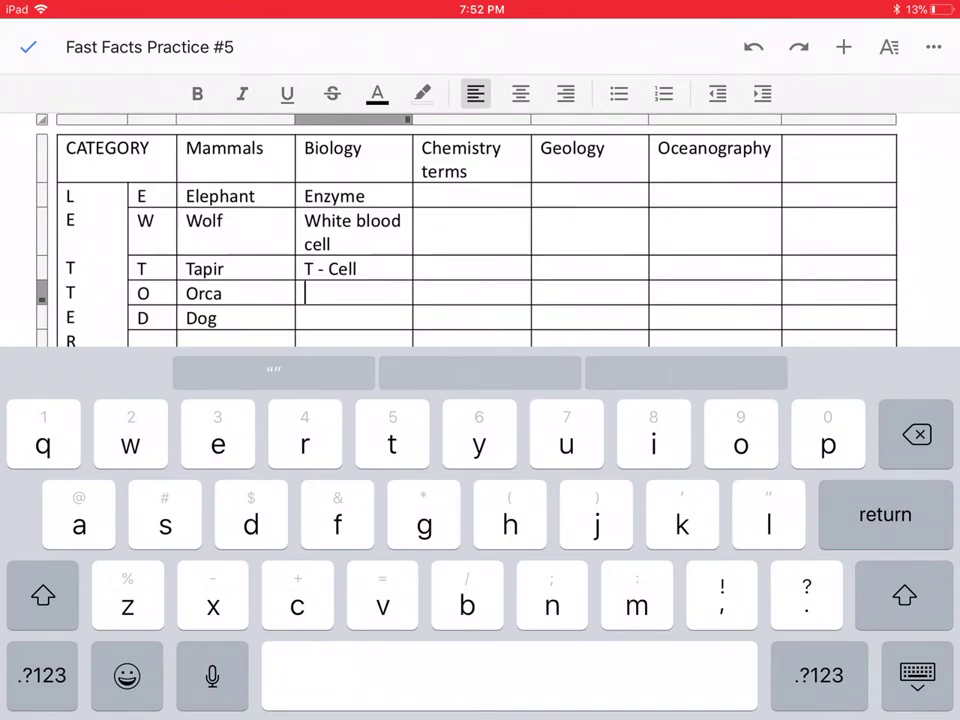
text(Os)
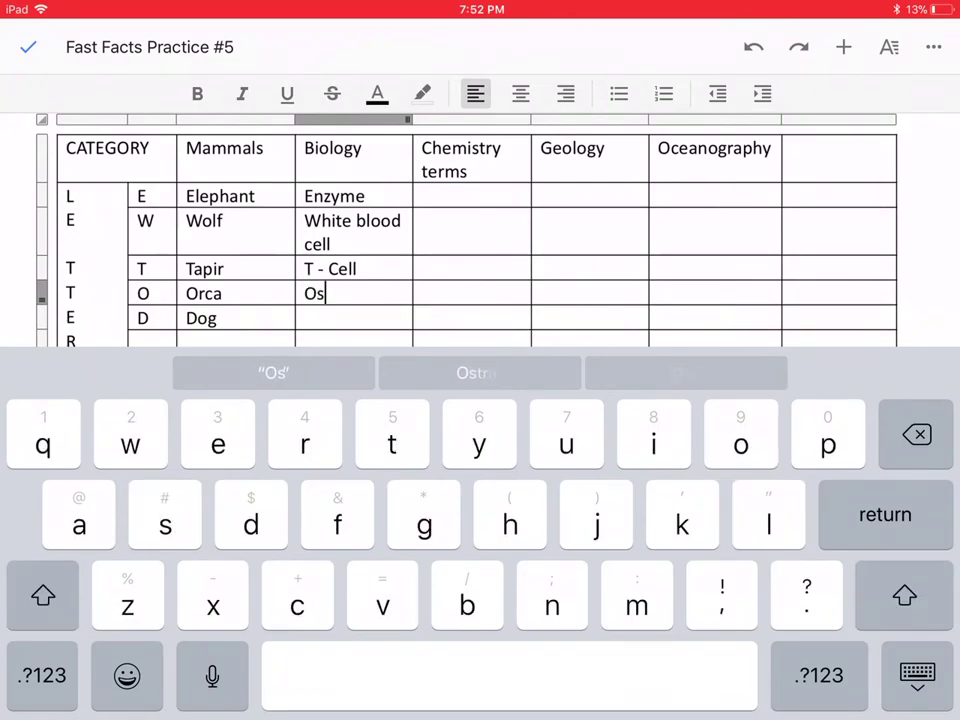
text(mosis)
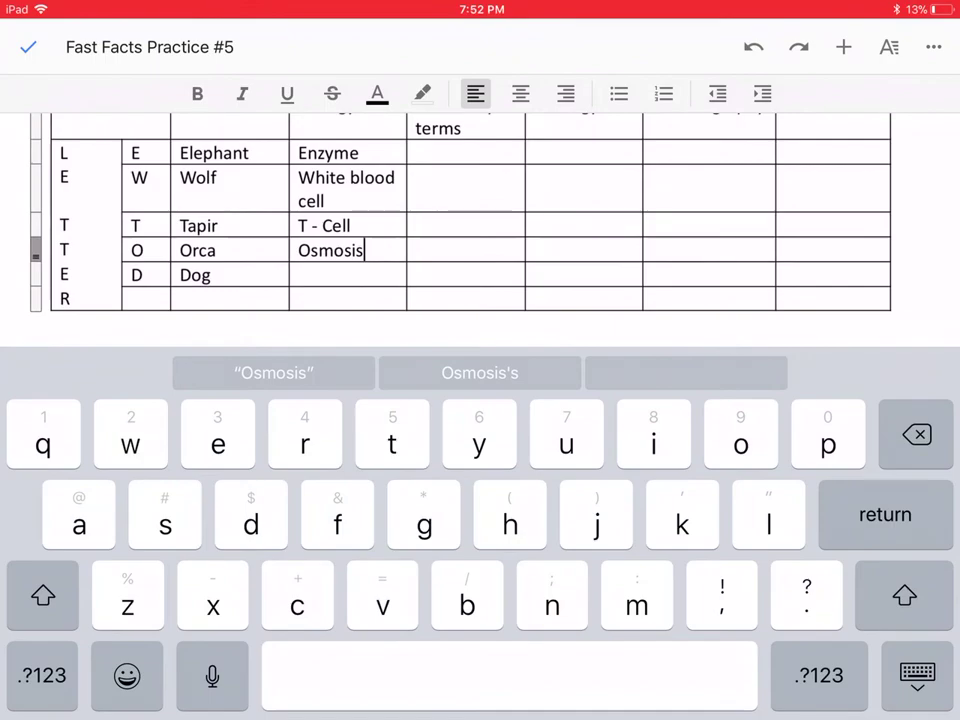
click(300, 275)
text(DNA)
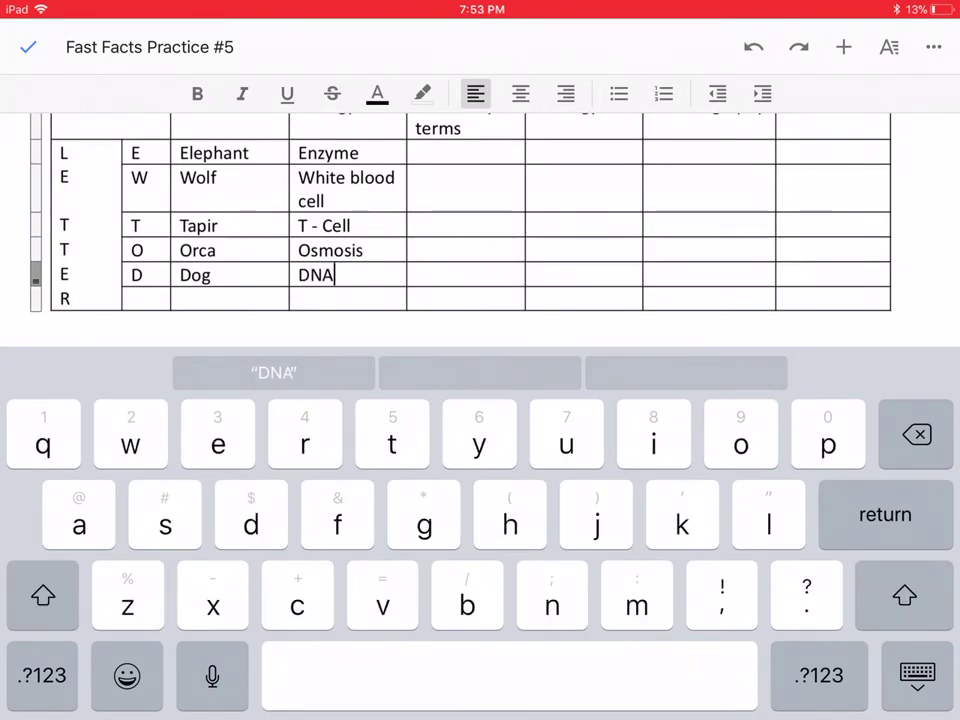
scroll(480, 230, up, 2)
click(445, 197)
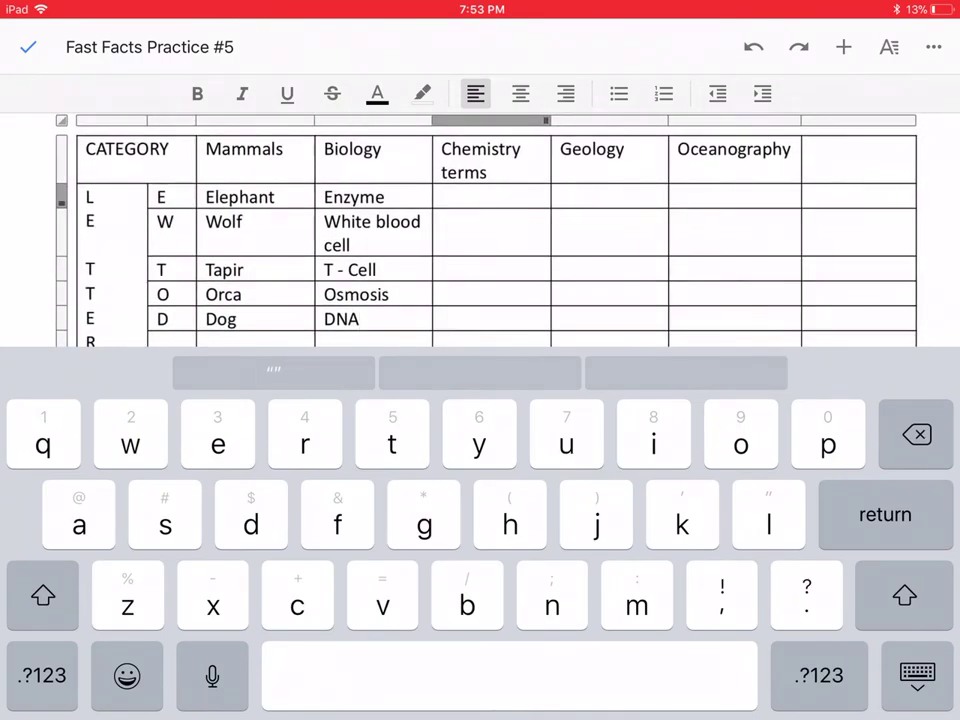
Enter Elements for E and Wave Function for W in the Chemistry terms column, fixing typos
text(Leme)
key(BackSpace)
key(BackSpace)
key(BackSpace)
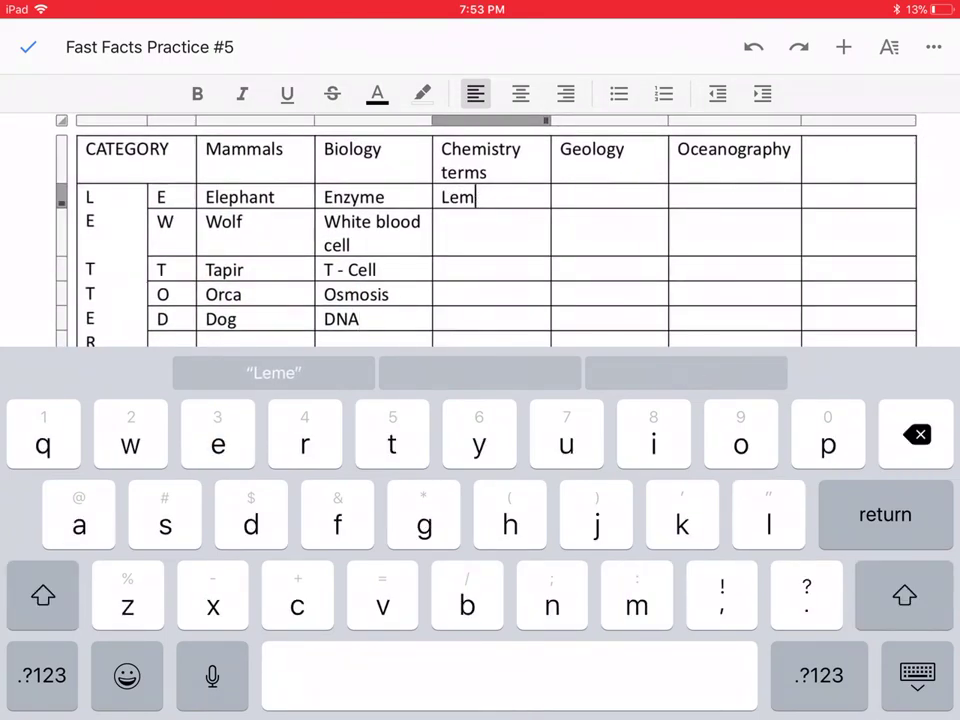
key(BackSpace)
text(Elem)
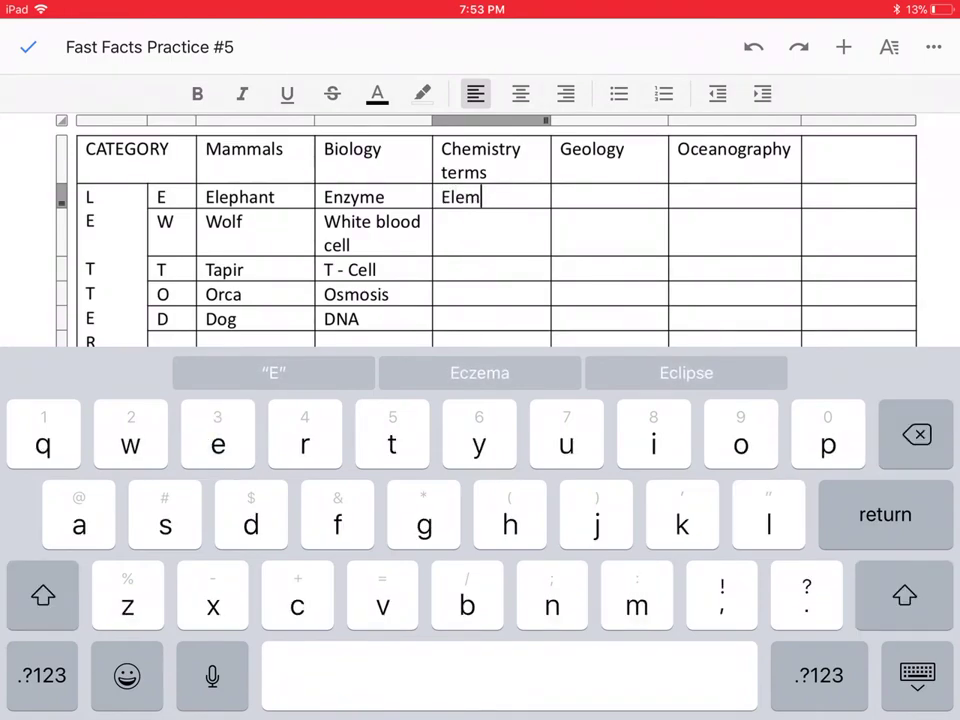
text(ents)
click(460, 222)
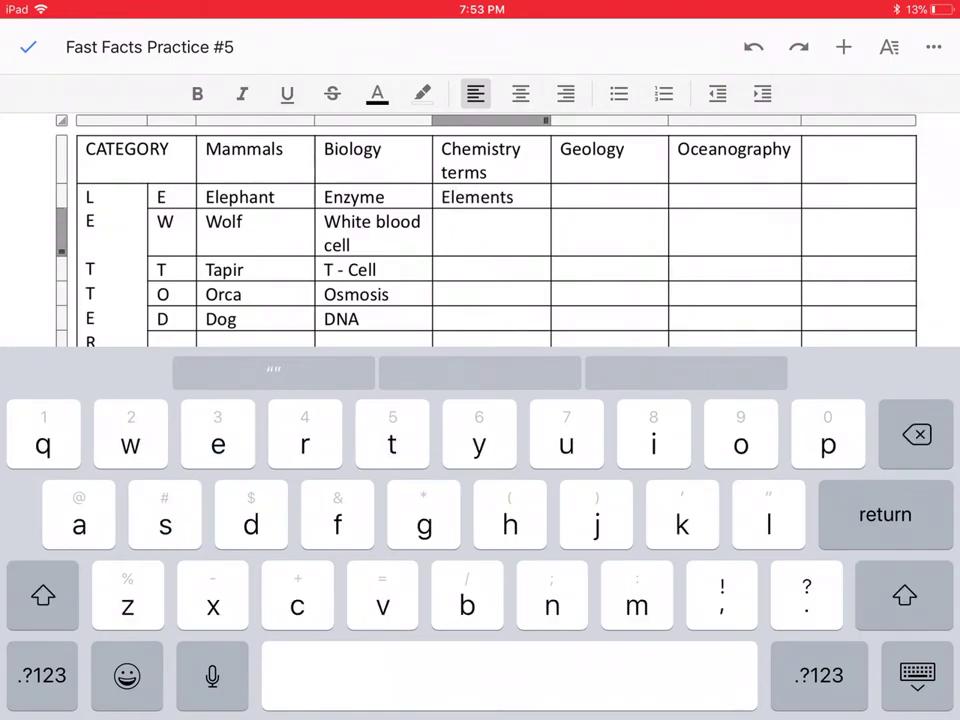
text(Wave F)
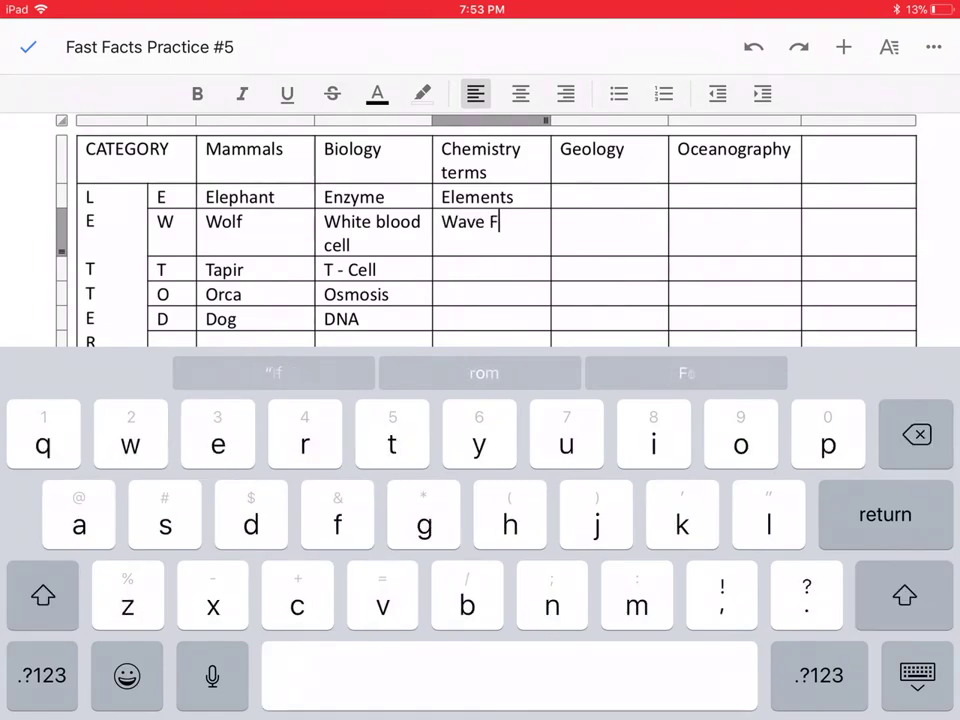
text(unctioj)
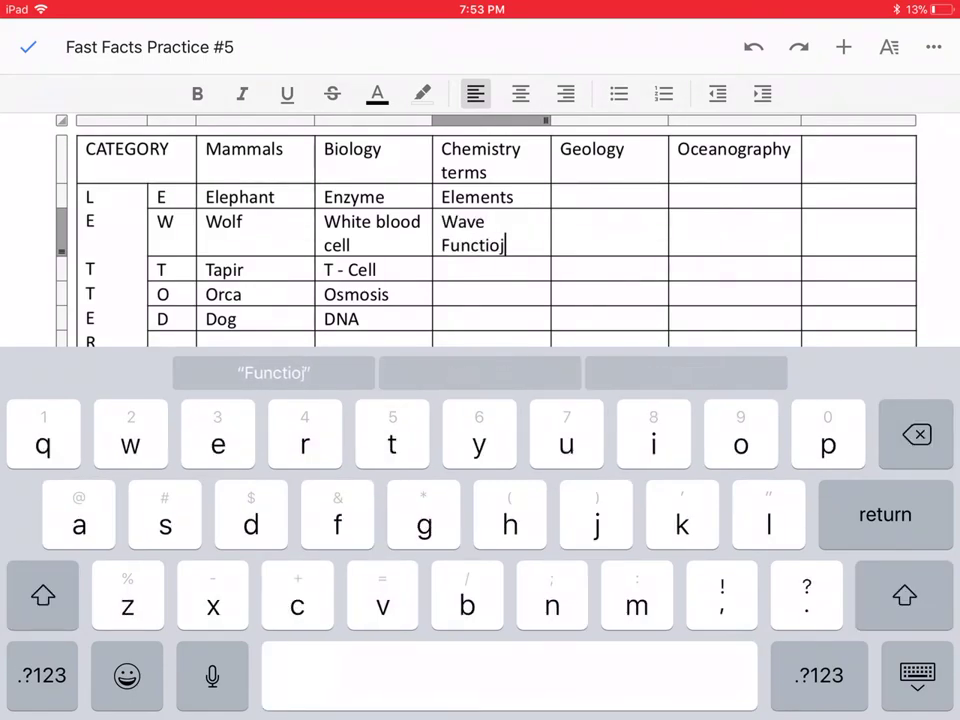
key(BackSpace)
text(n)
Enter Titration in the T row's Chemistry cell, accepting the spelling correction
click(480, 269)
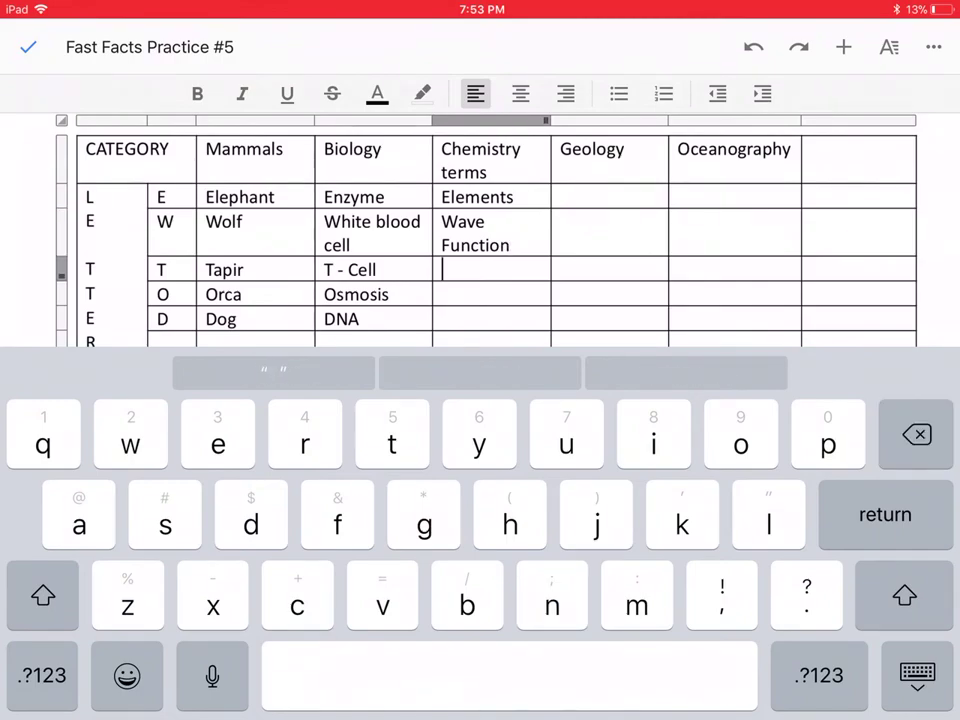
text(Tiratio)
text(n)
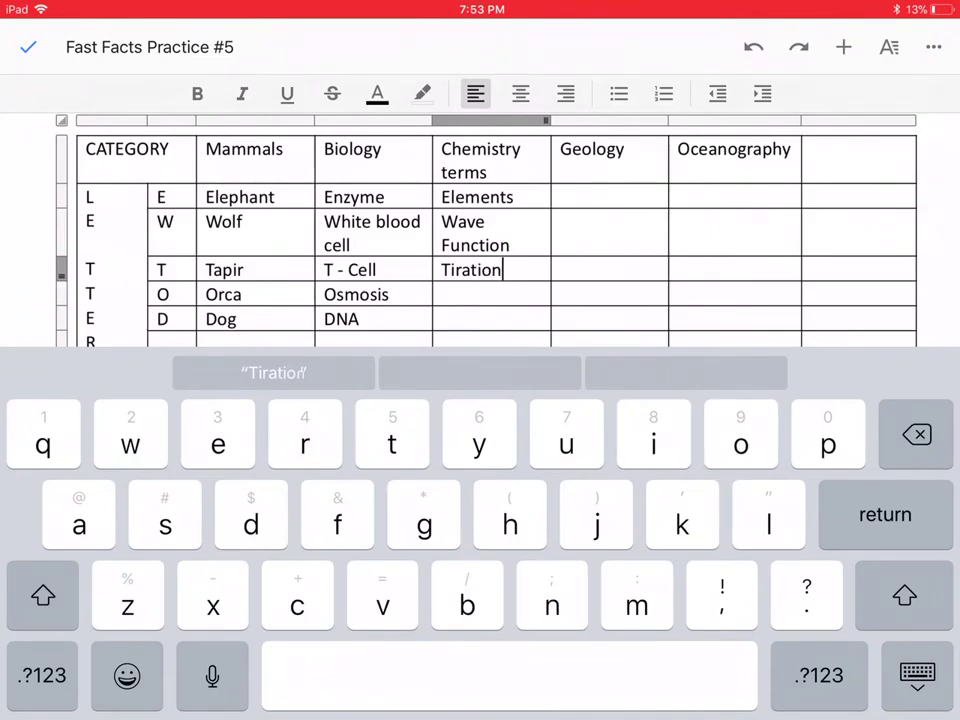
click(480, 294)
click(502, 269)
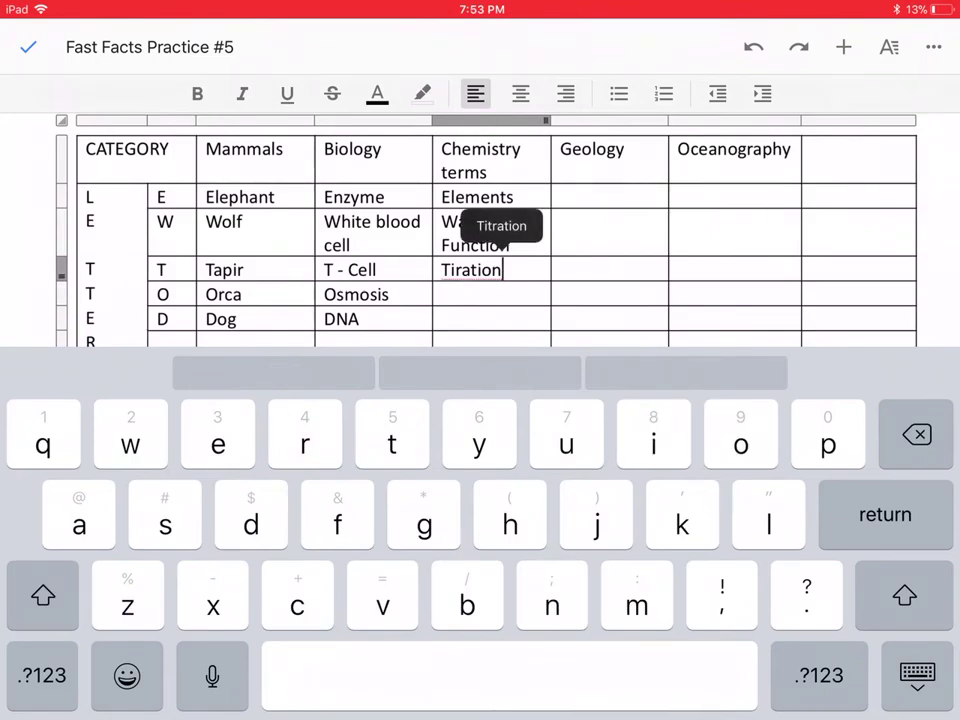
Enter Organic compound for O and Density for D in the Chemistry column
click(480, 294)
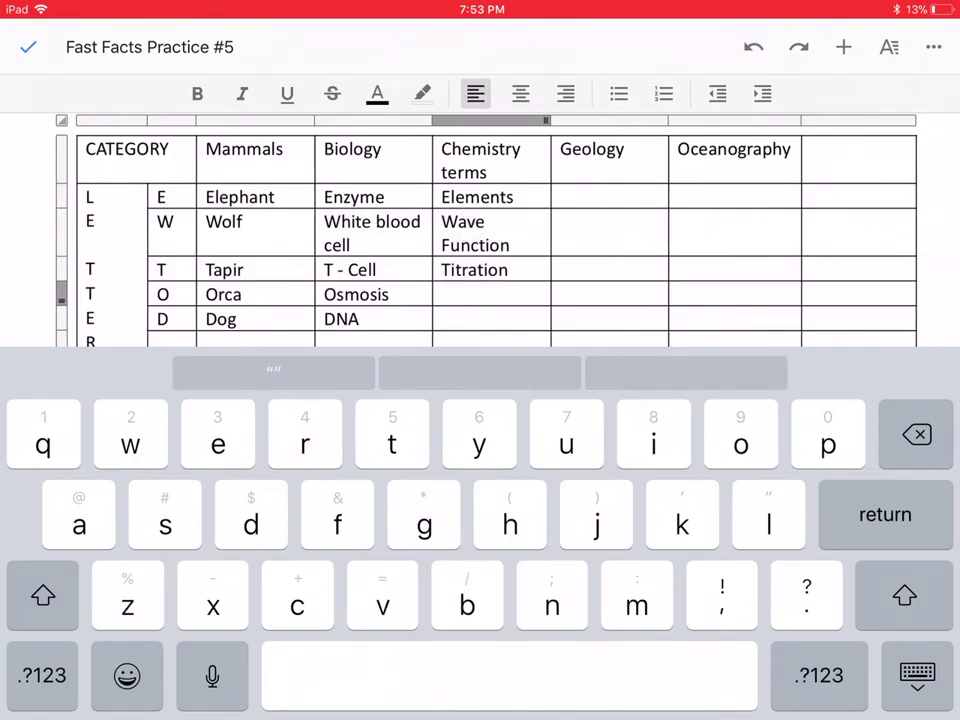
text(Organi)
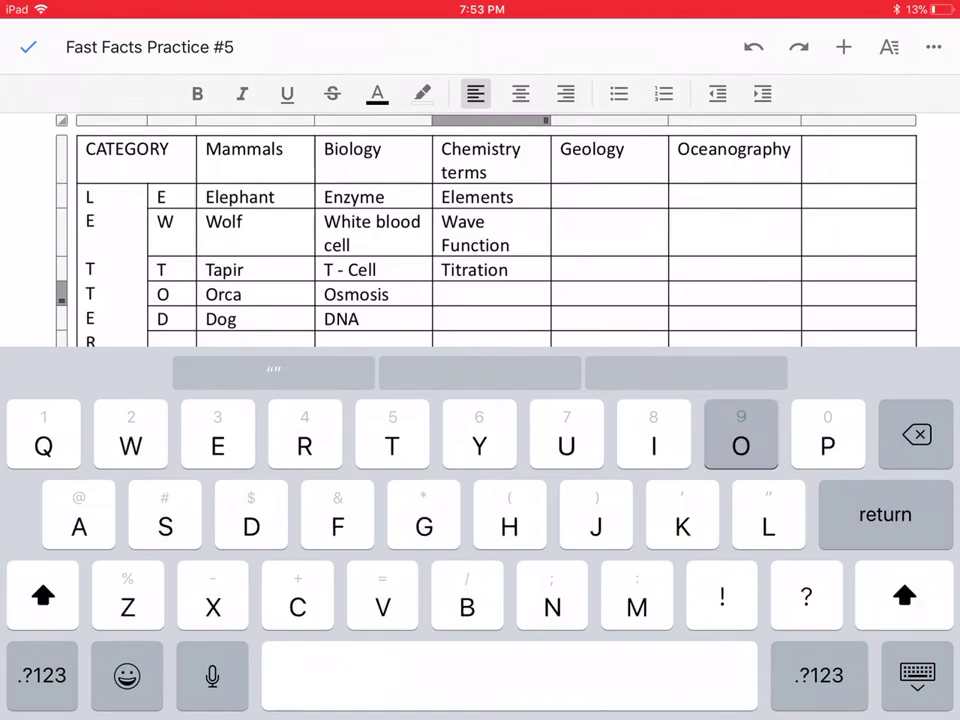
text(c a)
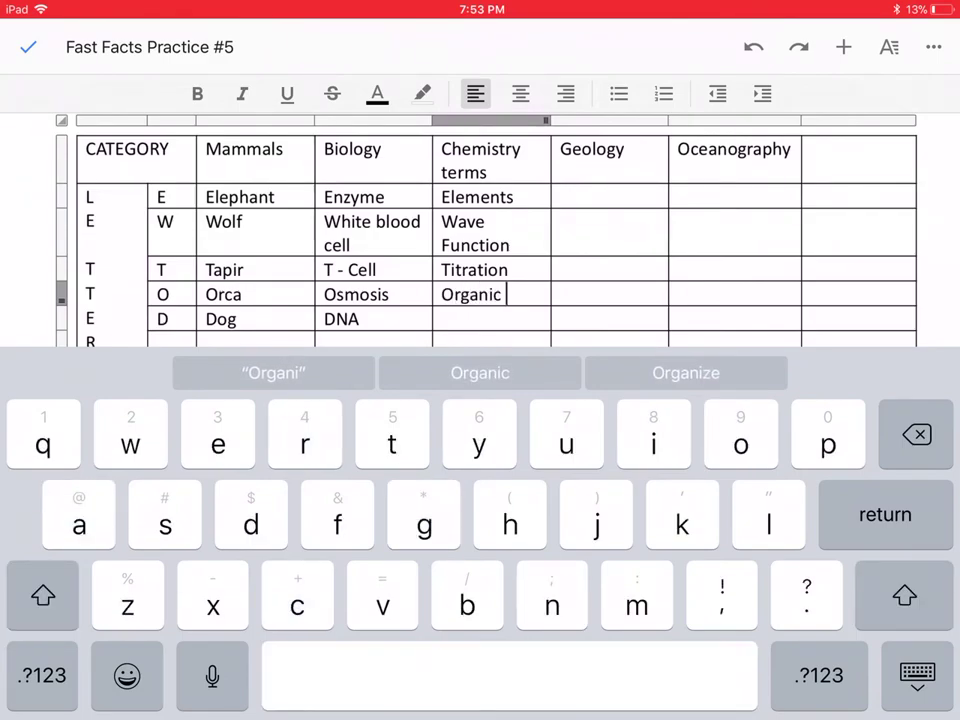
key(BackSpace)
text(compound)
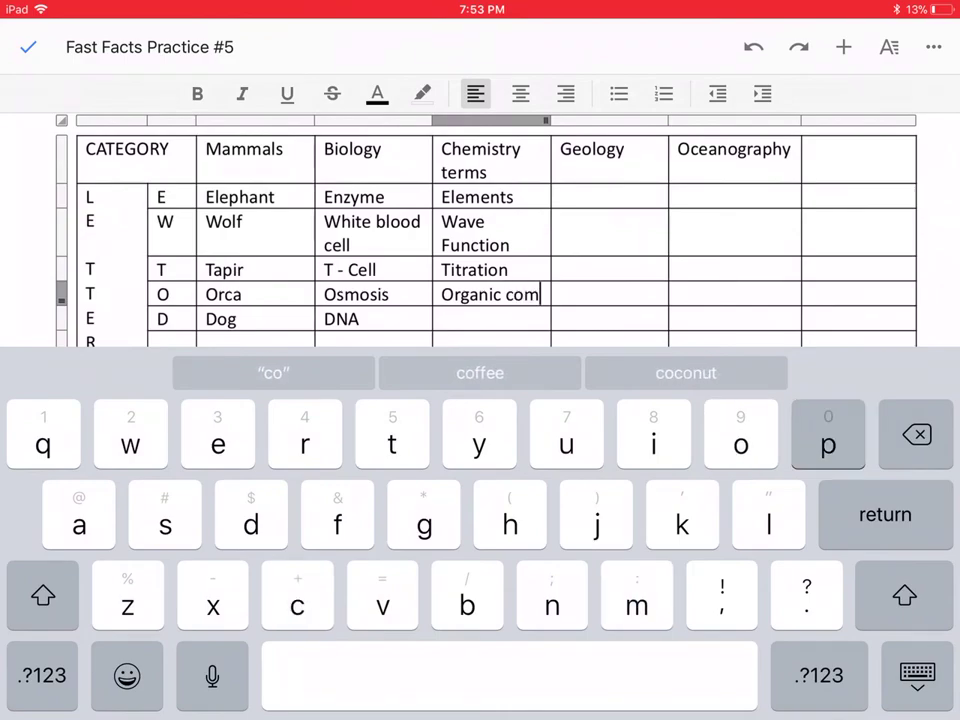
click(490, 295)
text(Densi)
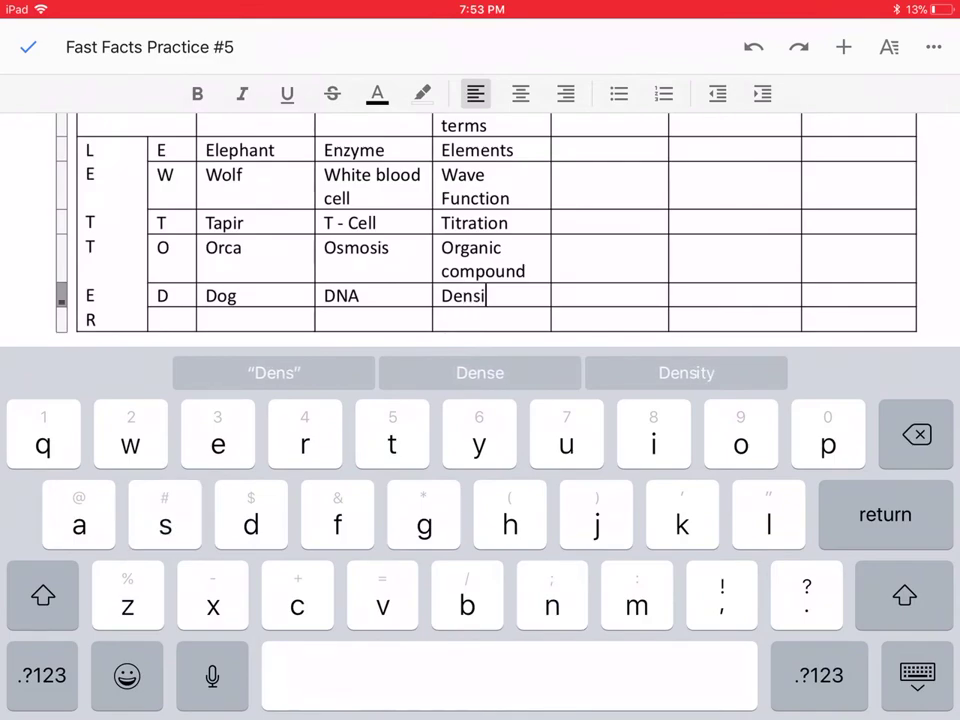
text(ty)
scroll(480, 230, up, 3)
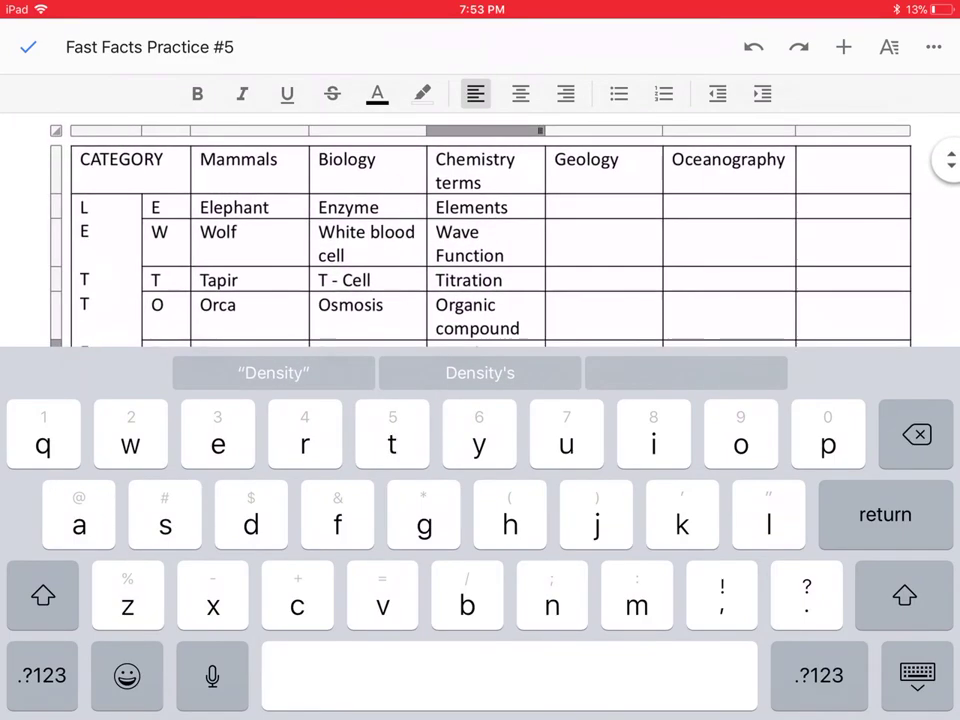
click(600, 207)
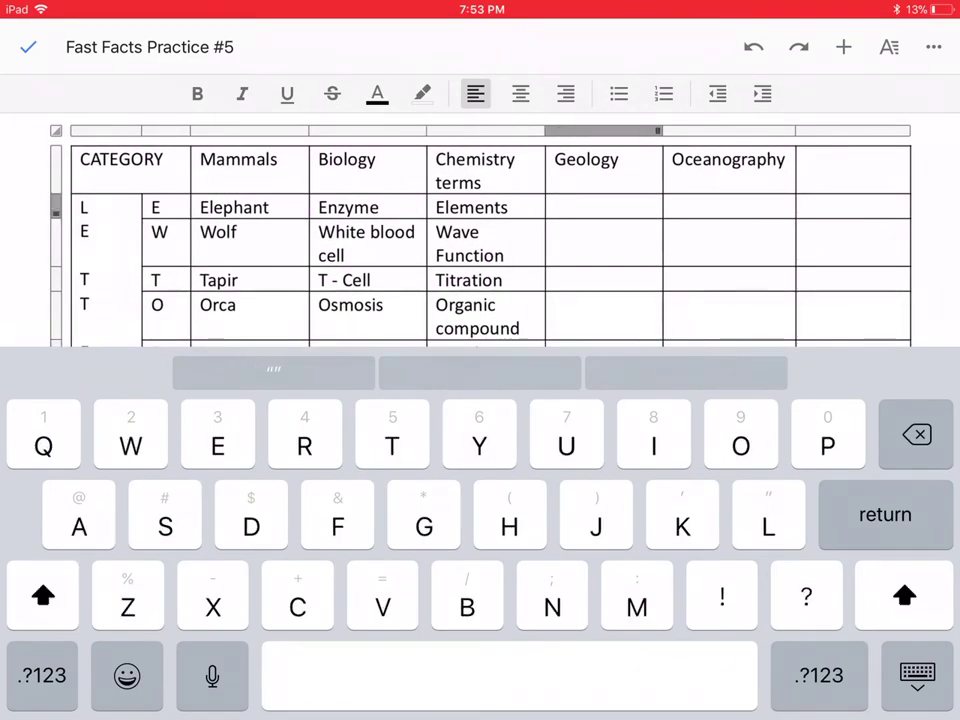
Type Epidote, Willimite, Talc, Obsidian and Dolomite into the Geology cells for E, W, T, O, D
text(Epidote)
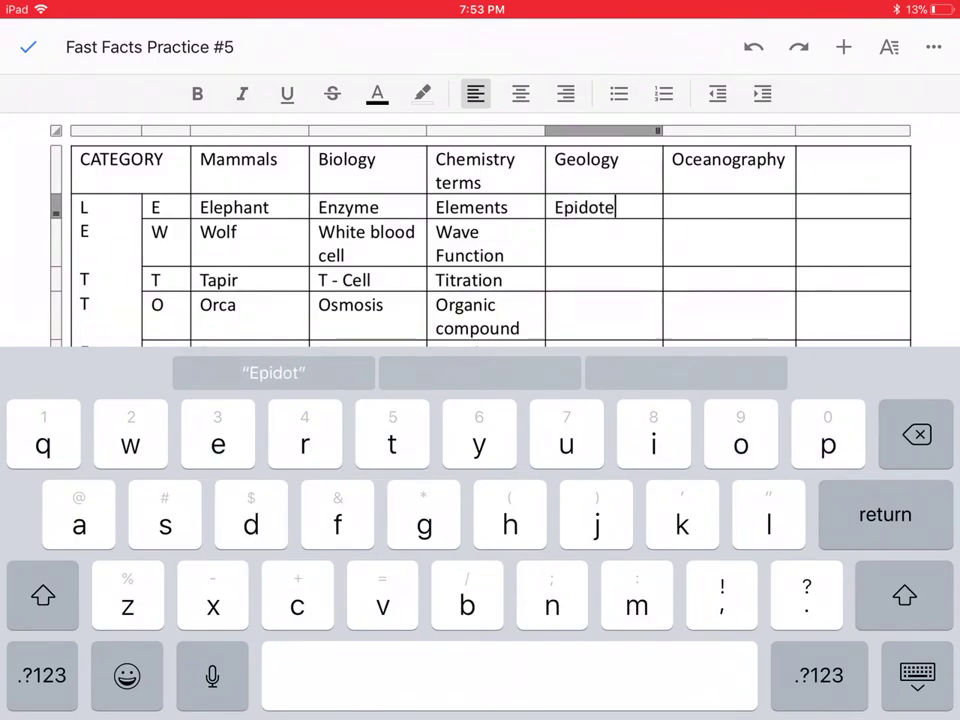
click(580, 240)
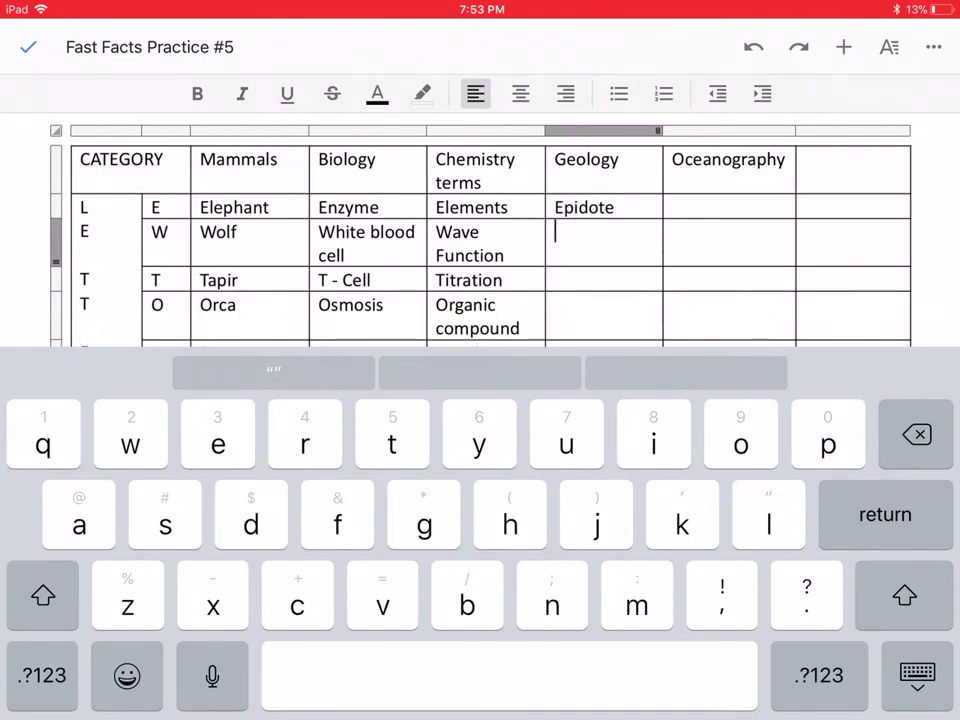
text(Will)
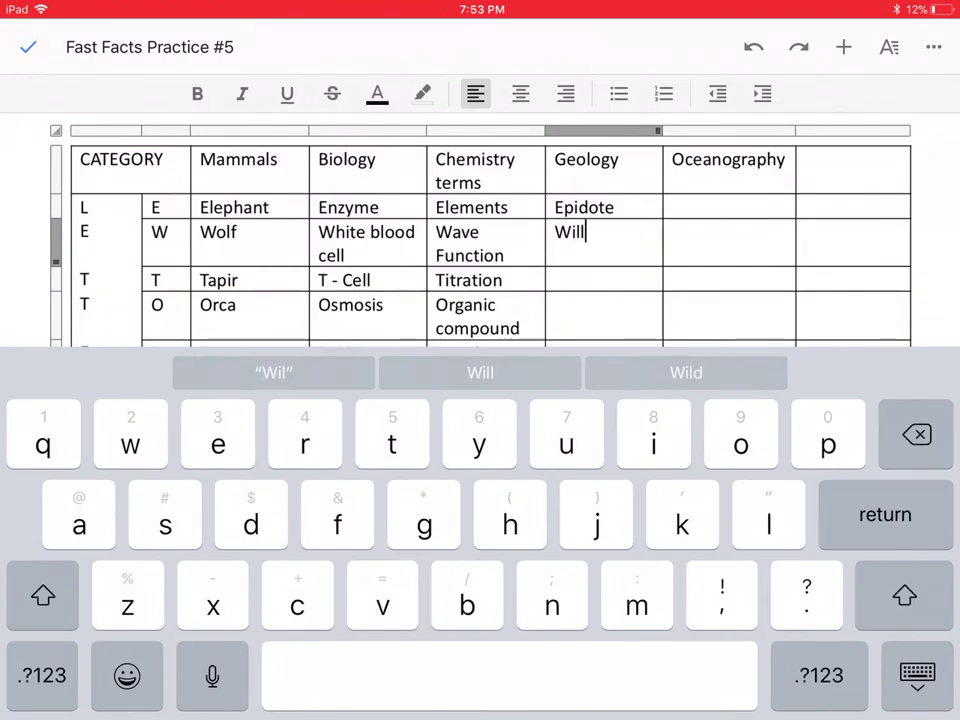
text(imite)
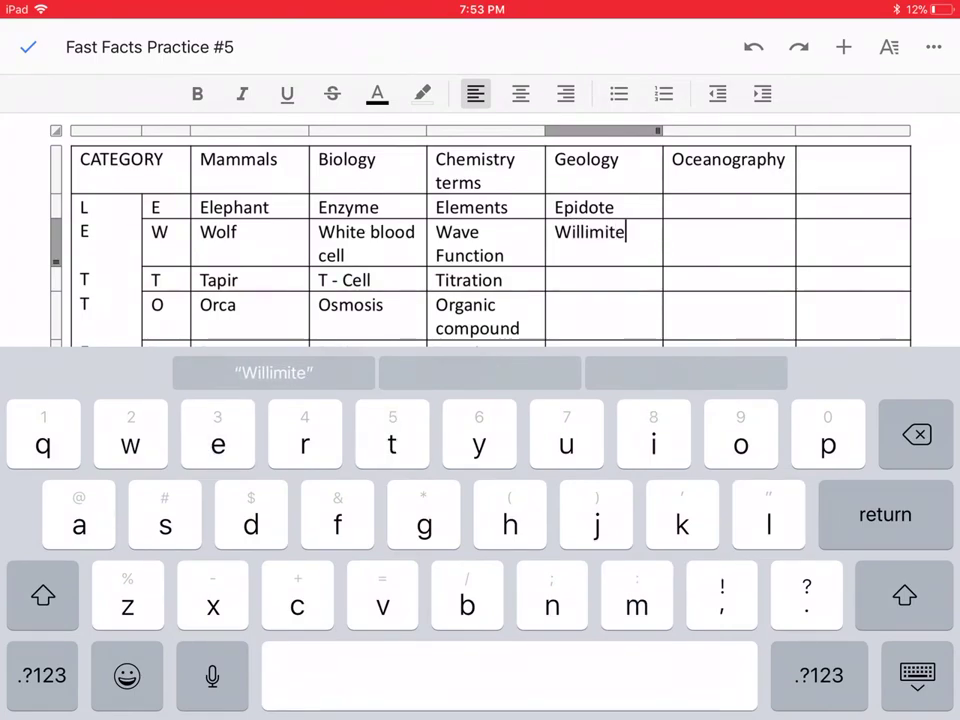
click(556, 280)
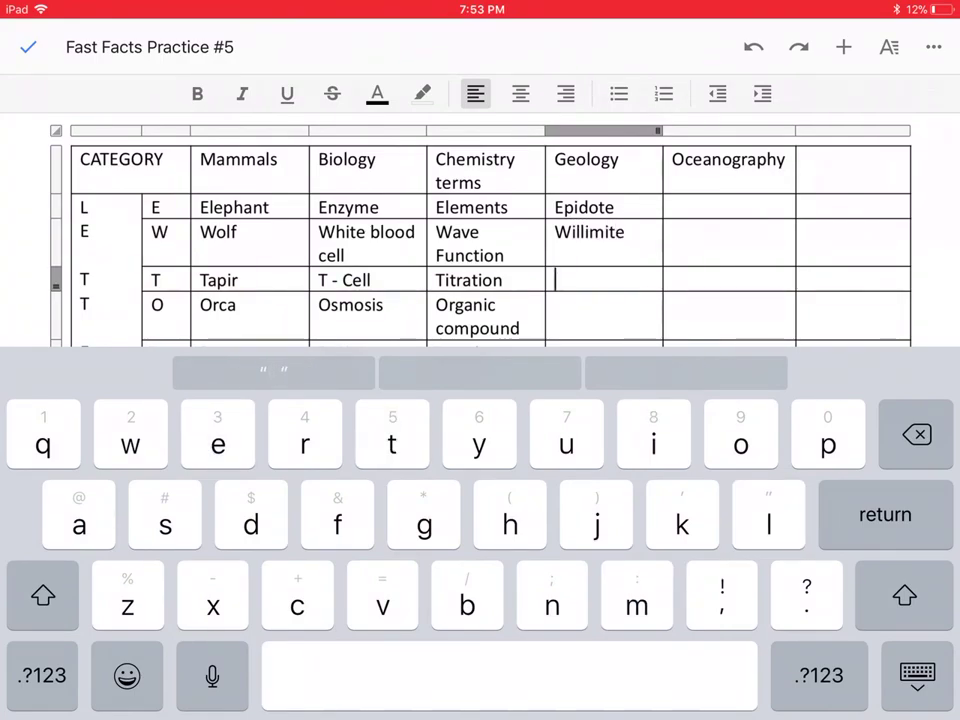
text(Talc)
click(556, 305)
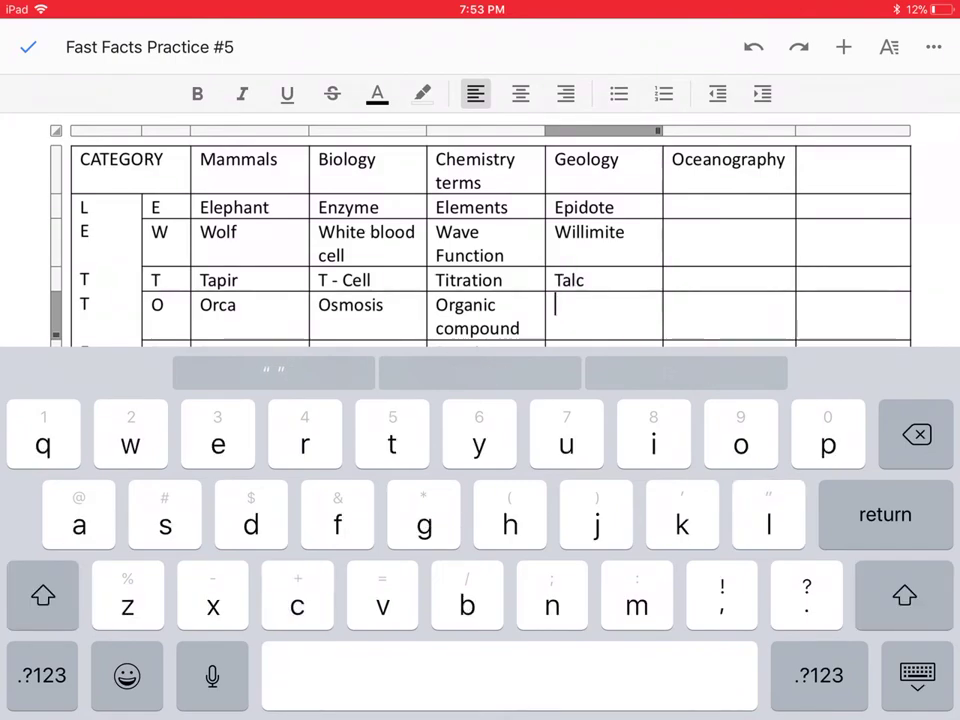
text(Obsidi)
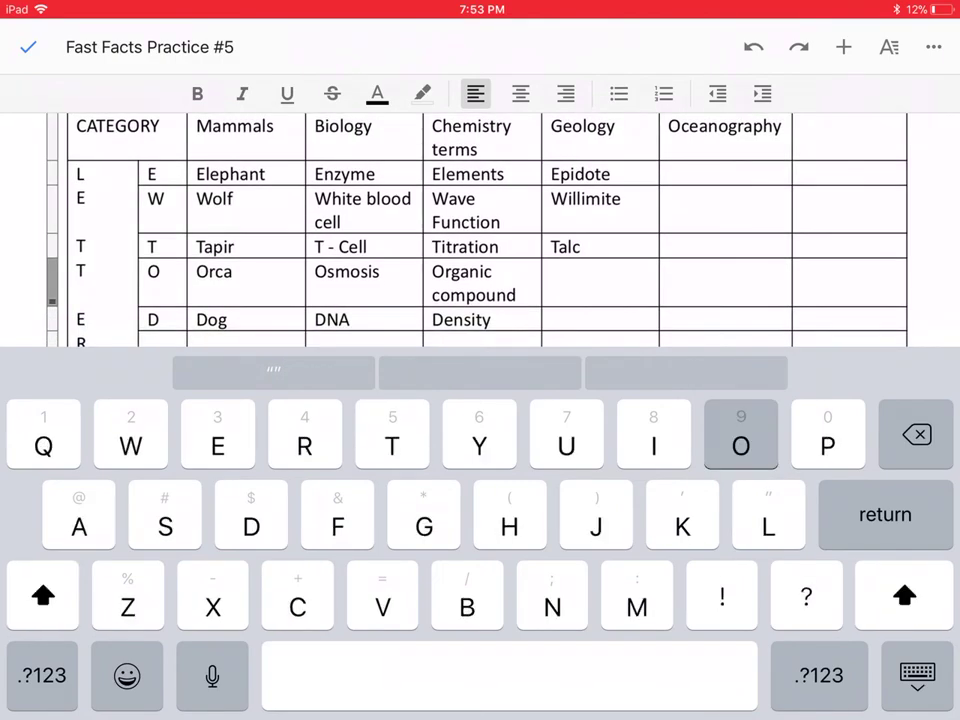
text(an)
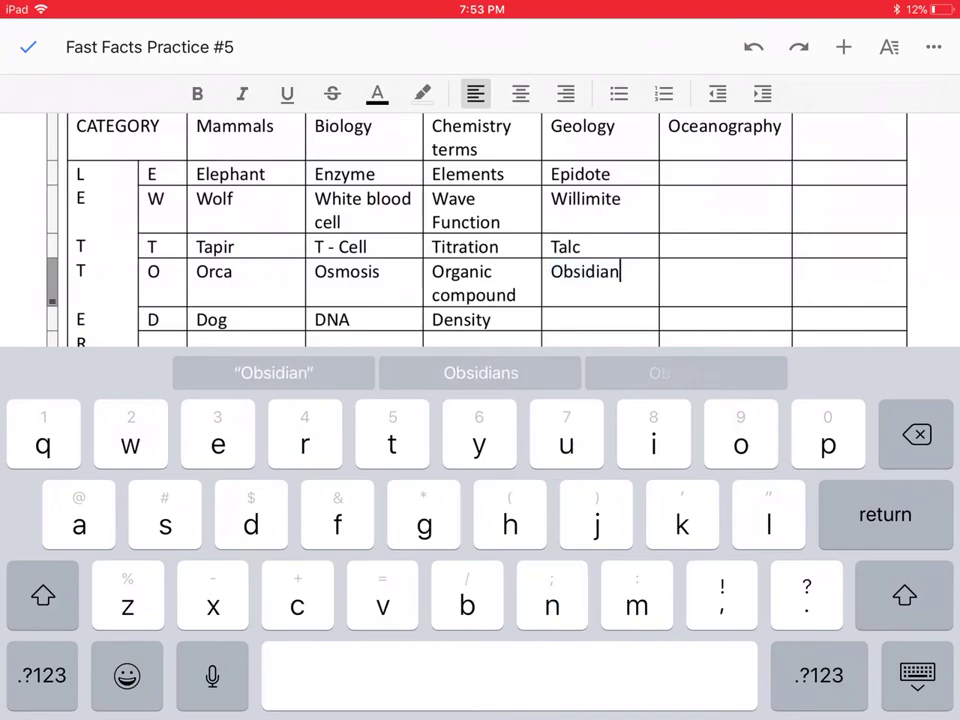
click(560, 320)
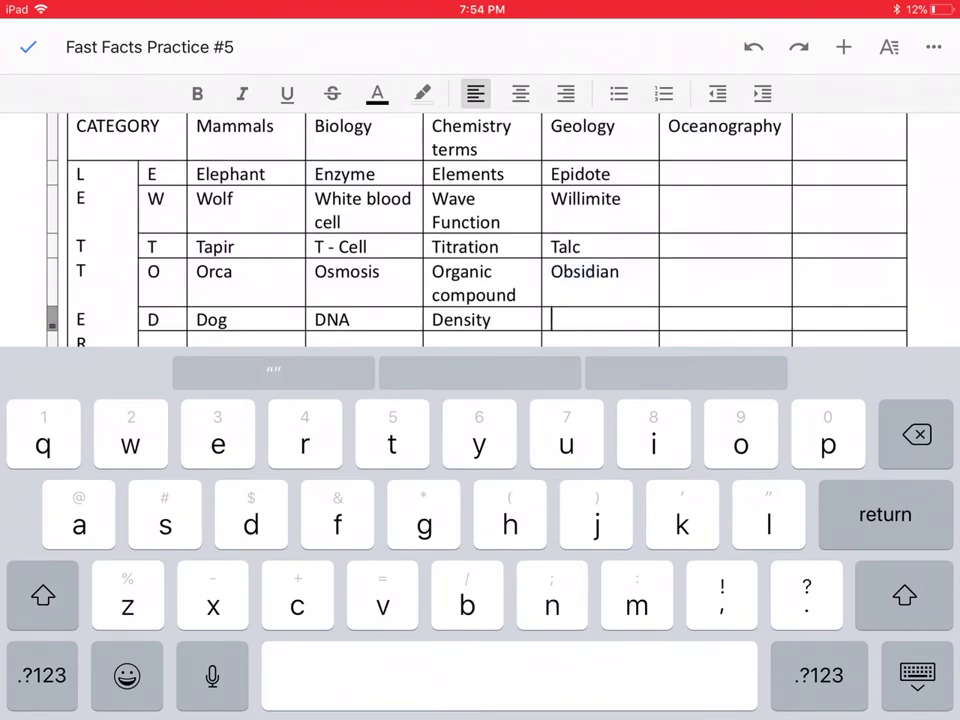
text(Do)
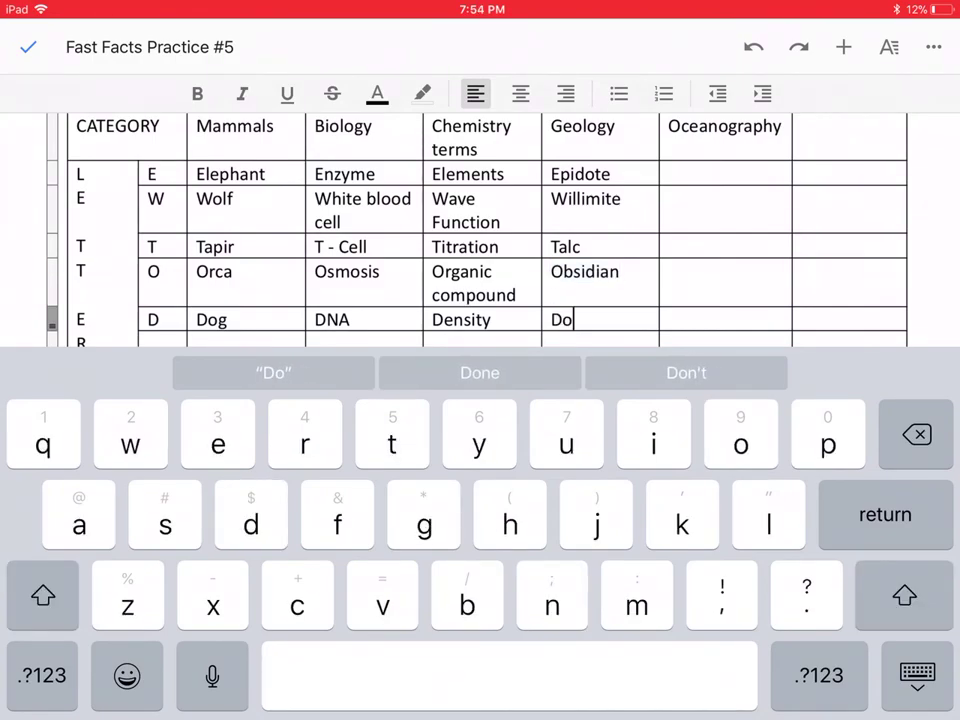
text(lomite)
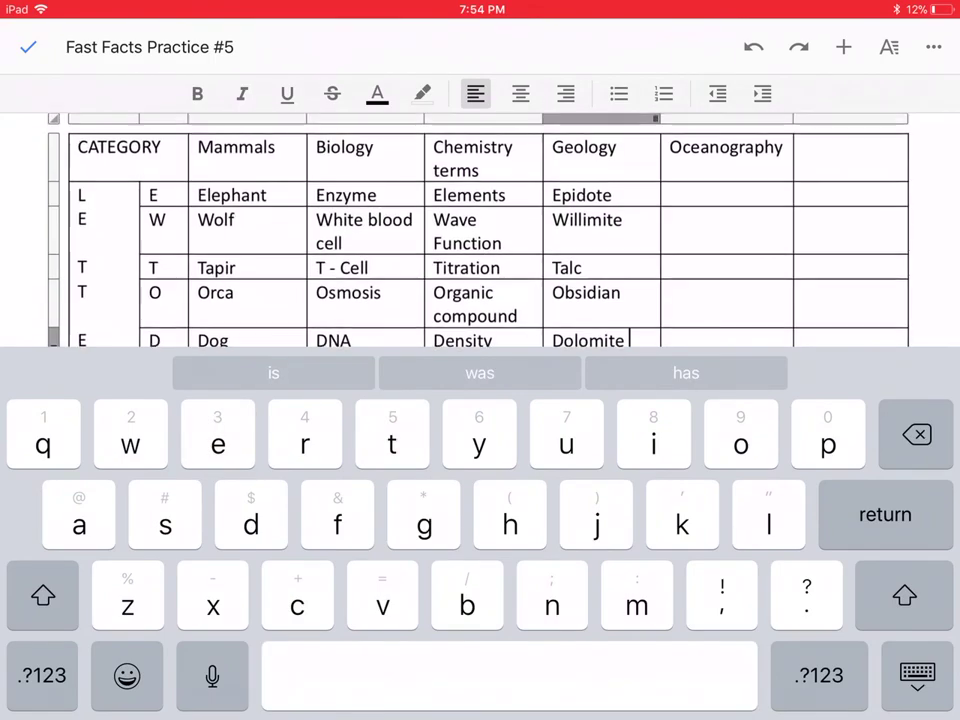
Type Ebb, Wave, Tide, Ocean current and Downwelling into the Oceanography cells for E, W, T, O, D
click(672, 197)
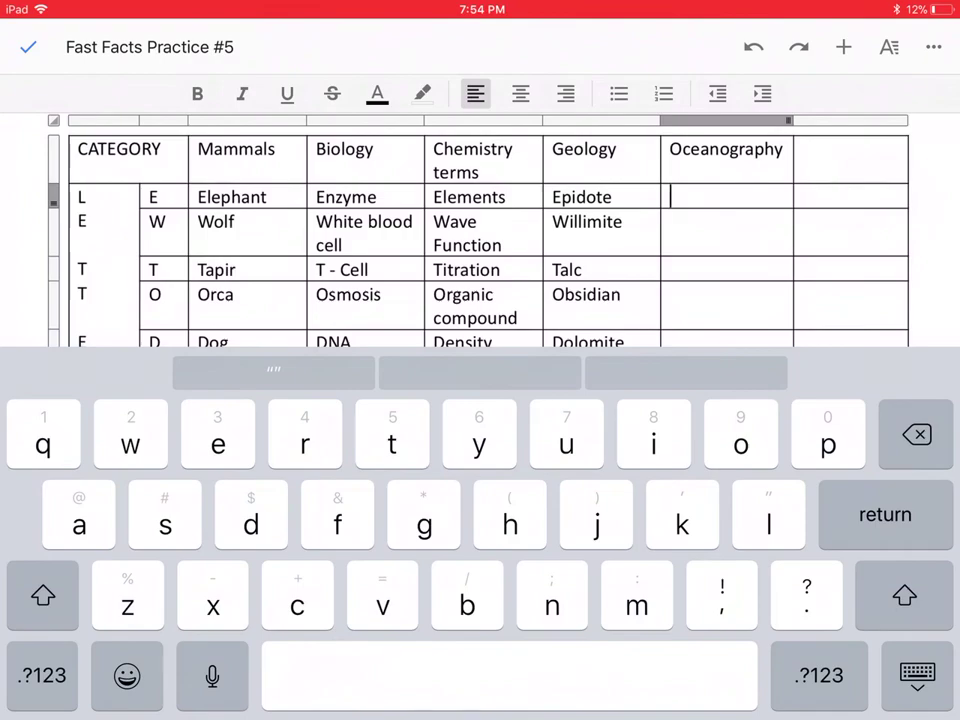
text(Ebb)
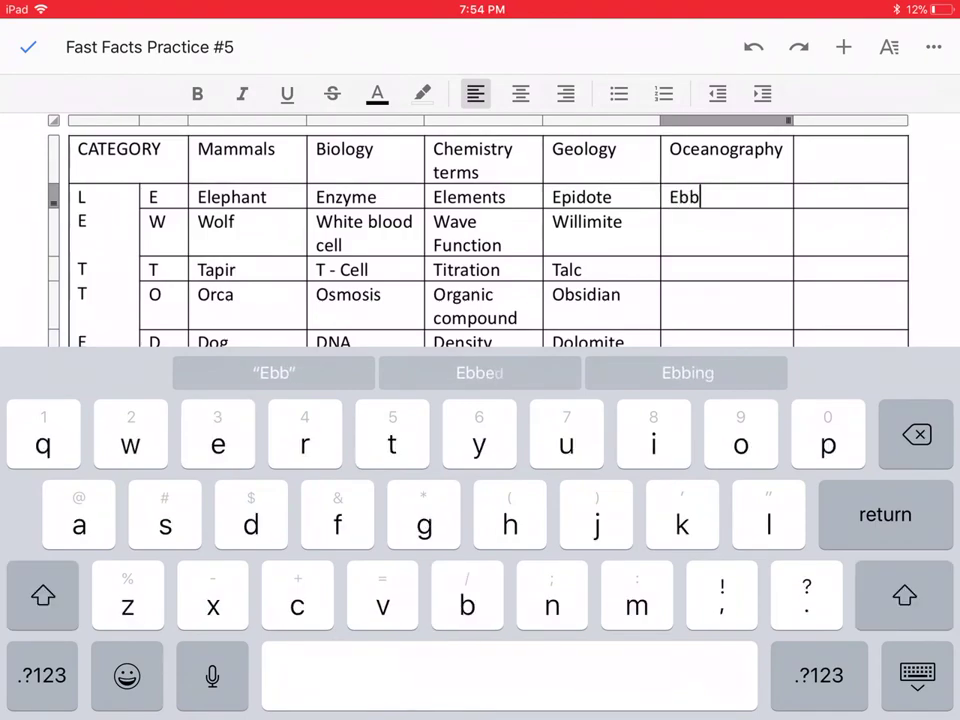
click(672, 222)
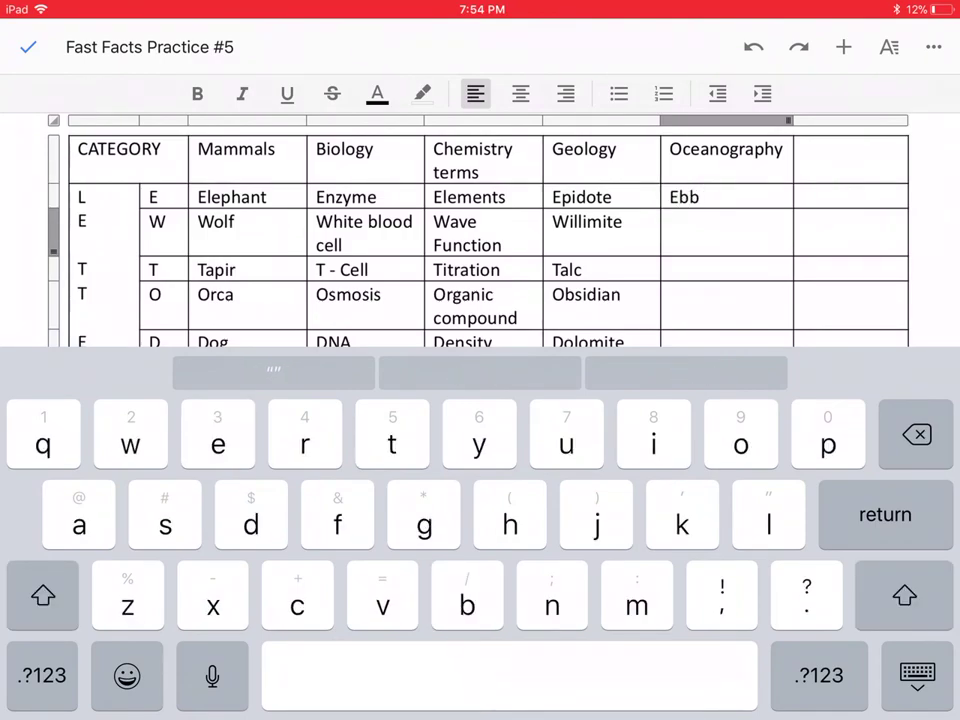
text(Wave)
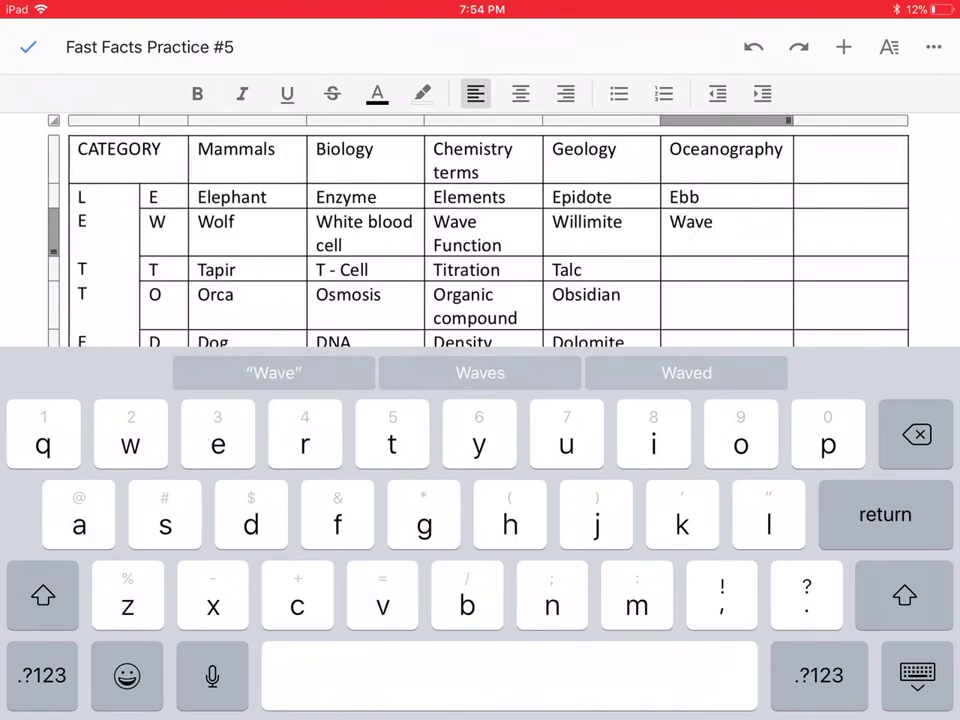
click(713, 222)
click(672, 270)
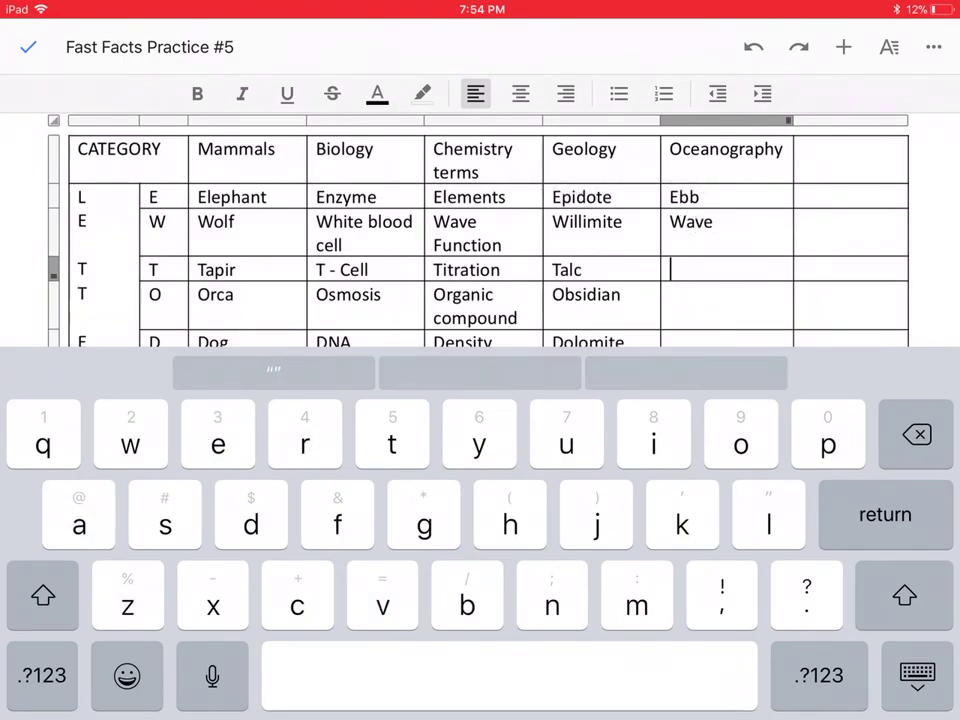
text(Tide)
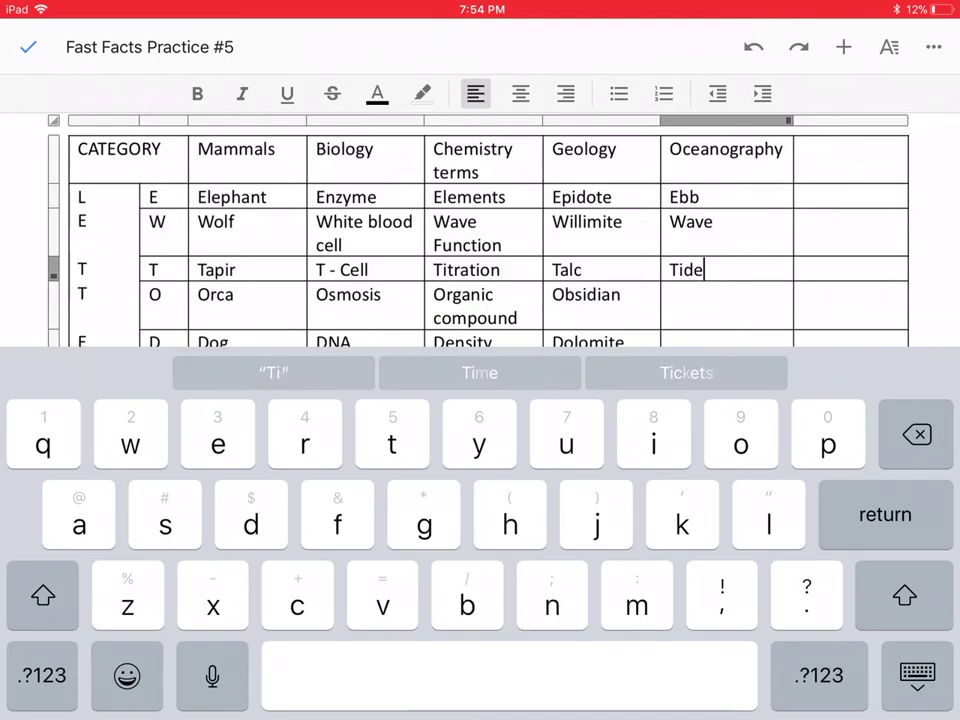
click(672, 294)
text(Ocean current)
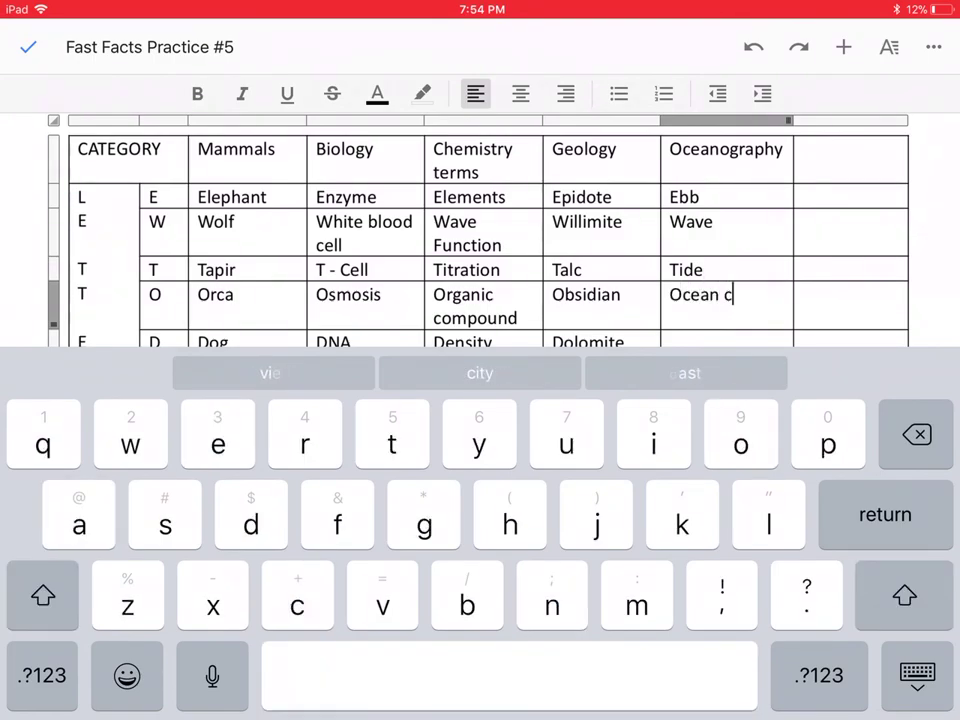
click(672, 301)
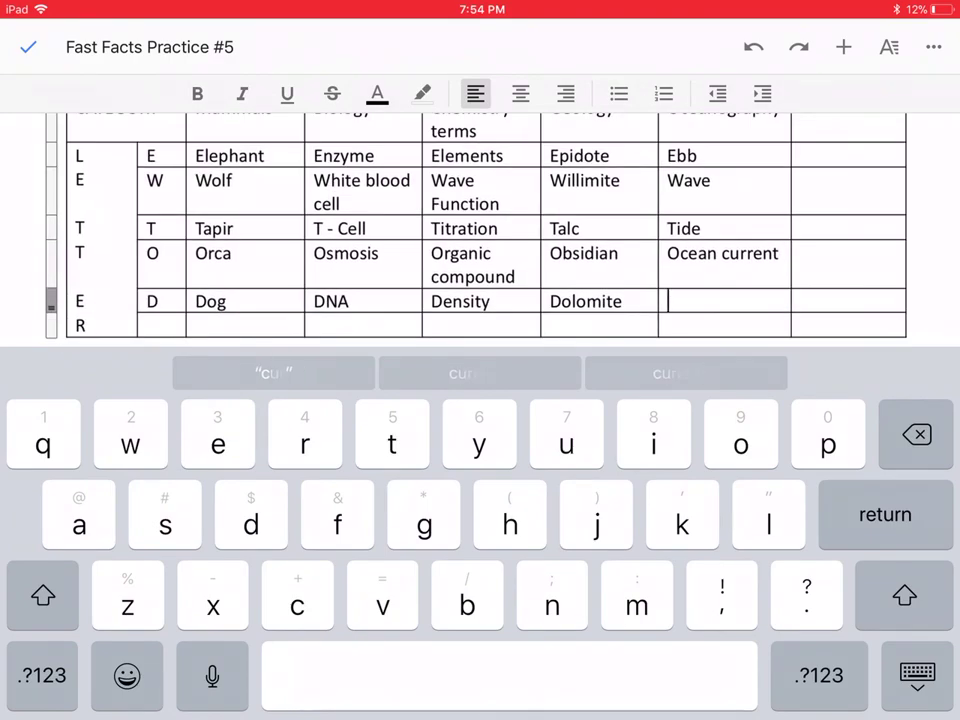
text(Do)
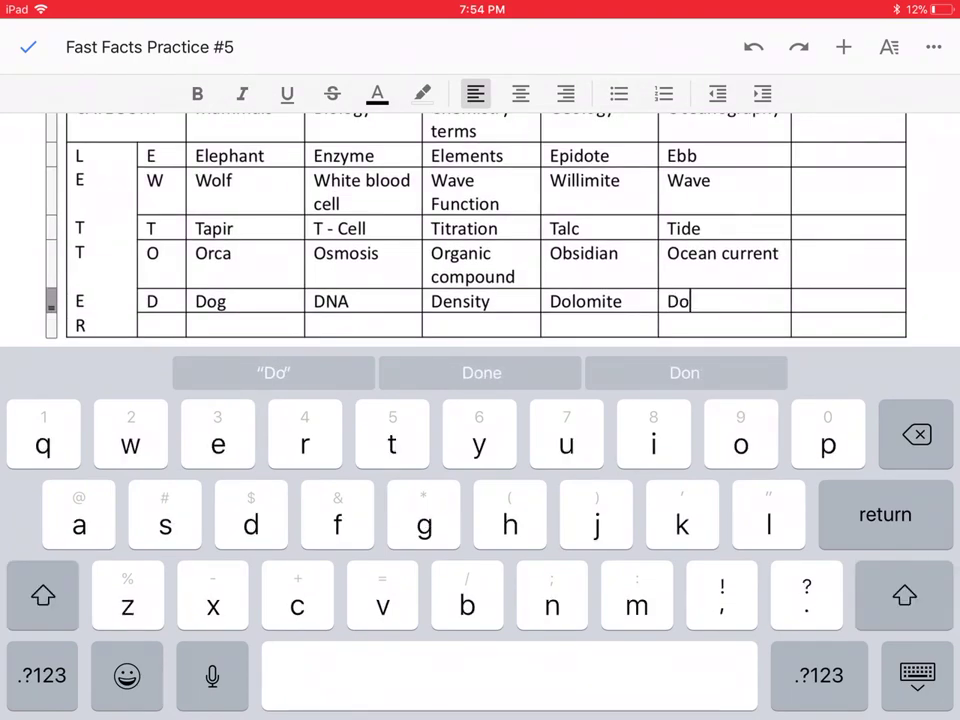
text(wn)
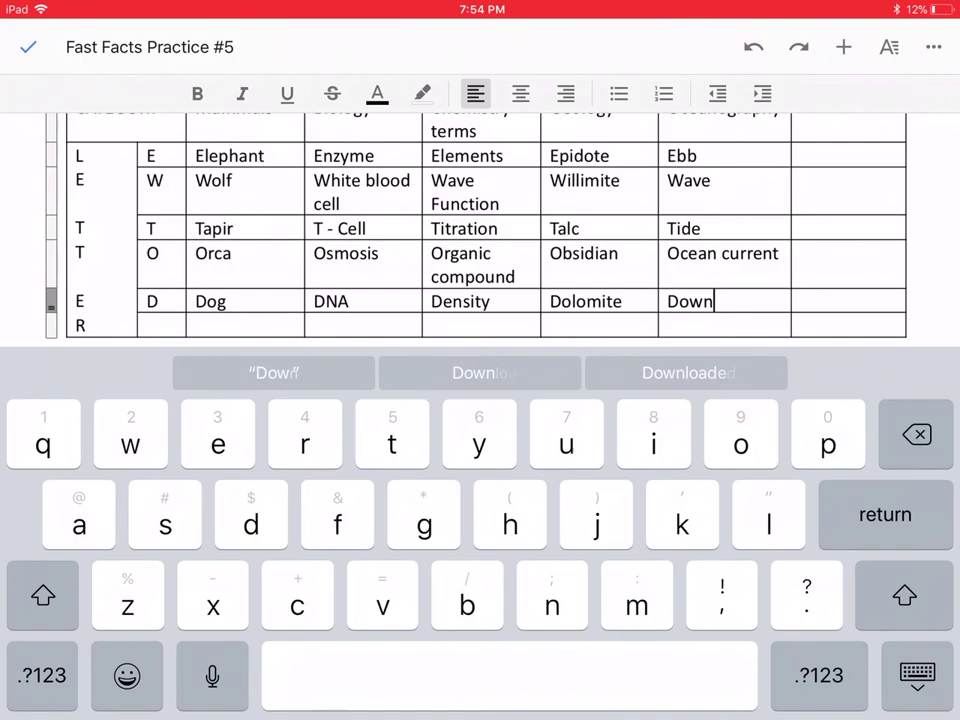
text(welling)
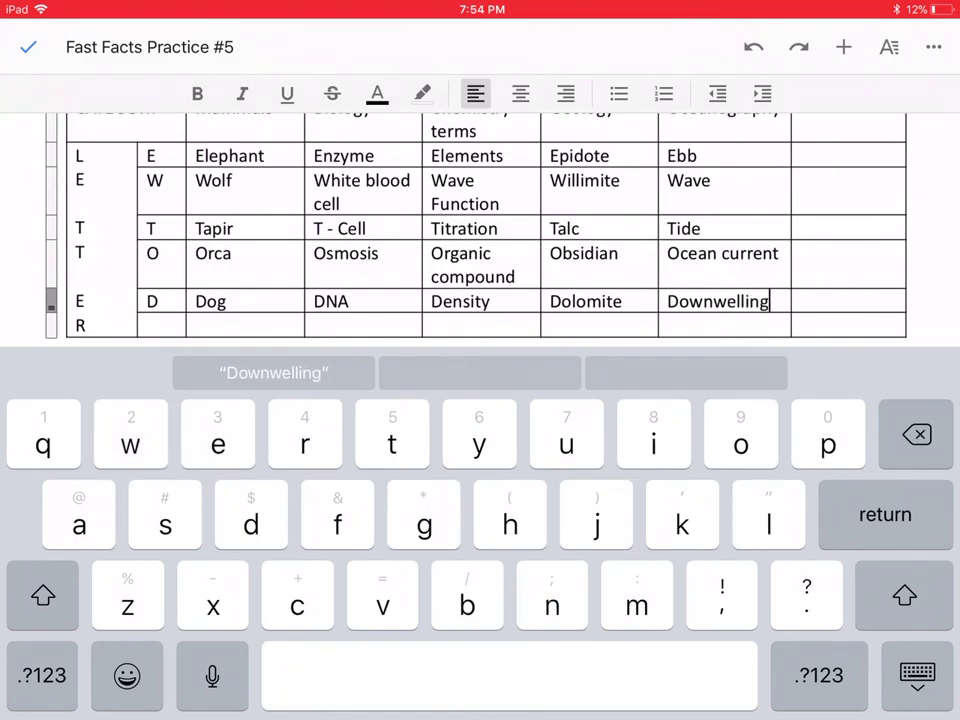
Hide the on-screen keyboard so the completed Fast Facts table is fully visible
click(917, 675)
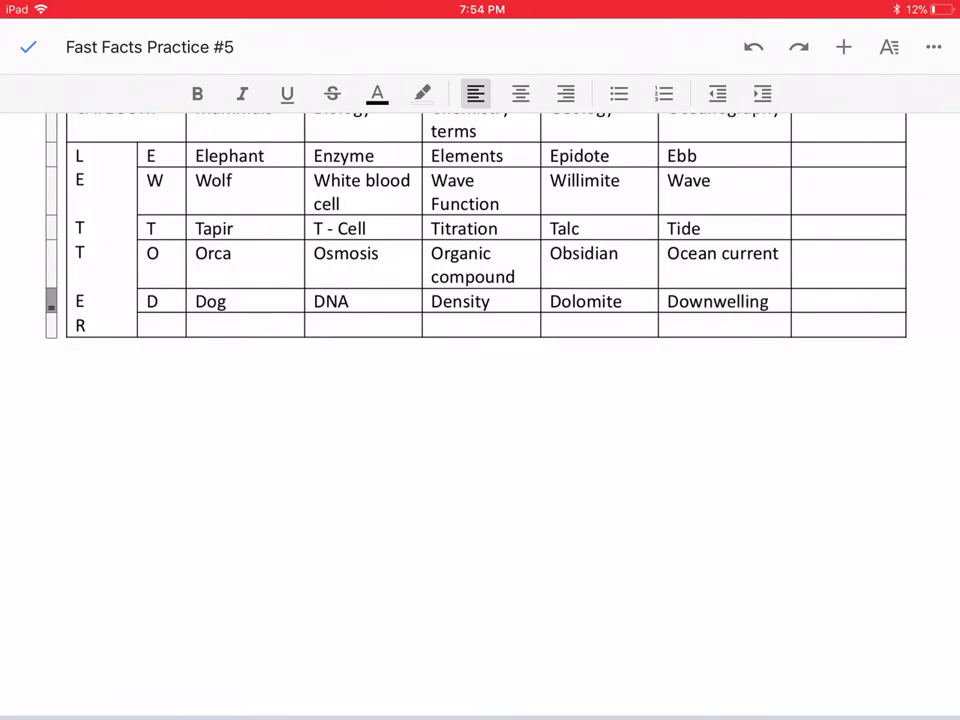